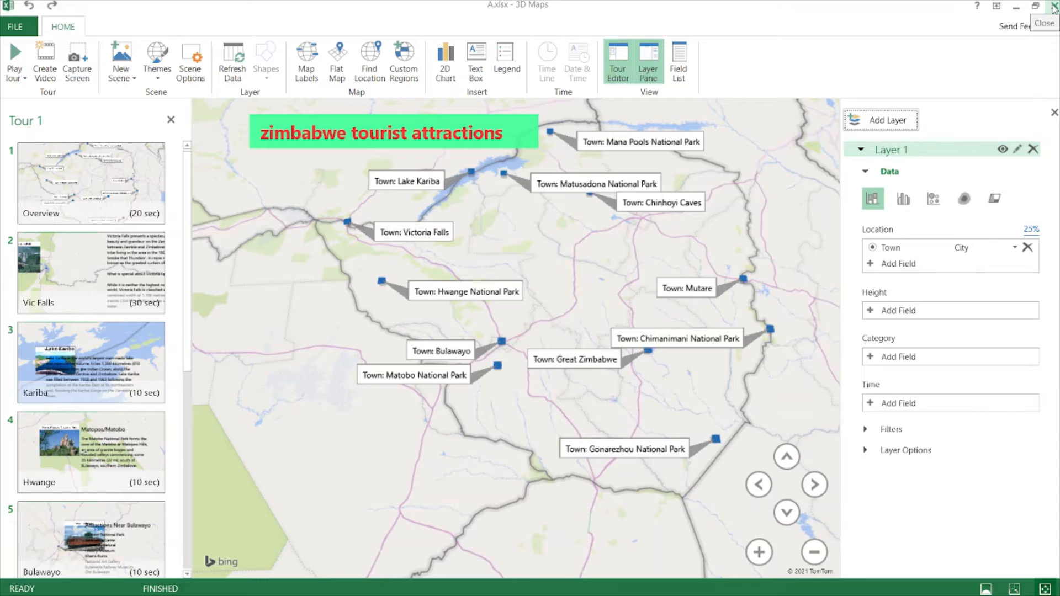
- Close the 3D Maps window holding the finished Tour 1
{"action": "left_click", "coordinate": [1055, 7]}
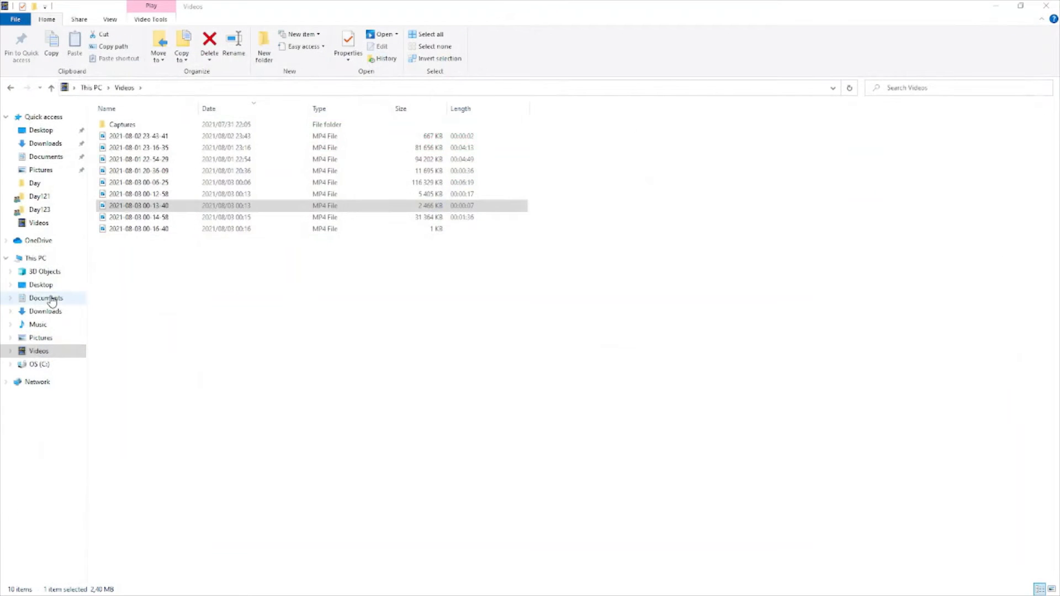
- Minimize File Explorer and review the town names and tourist counts in the table
{"action": "left_click", "coordinate": [997, 6]}
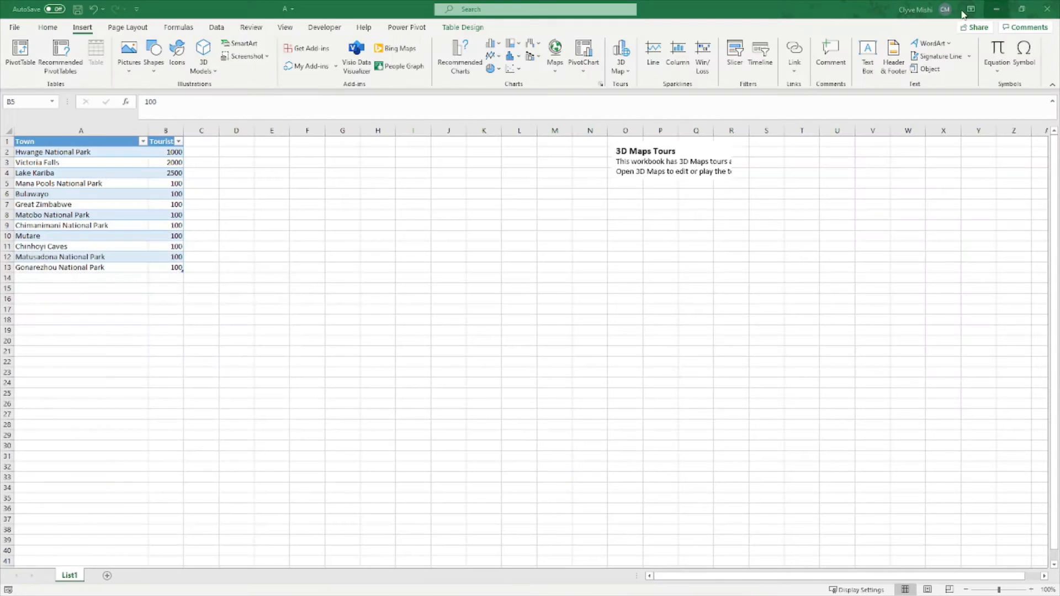
{"action": "left_click", "coordinate": [343, 183]}
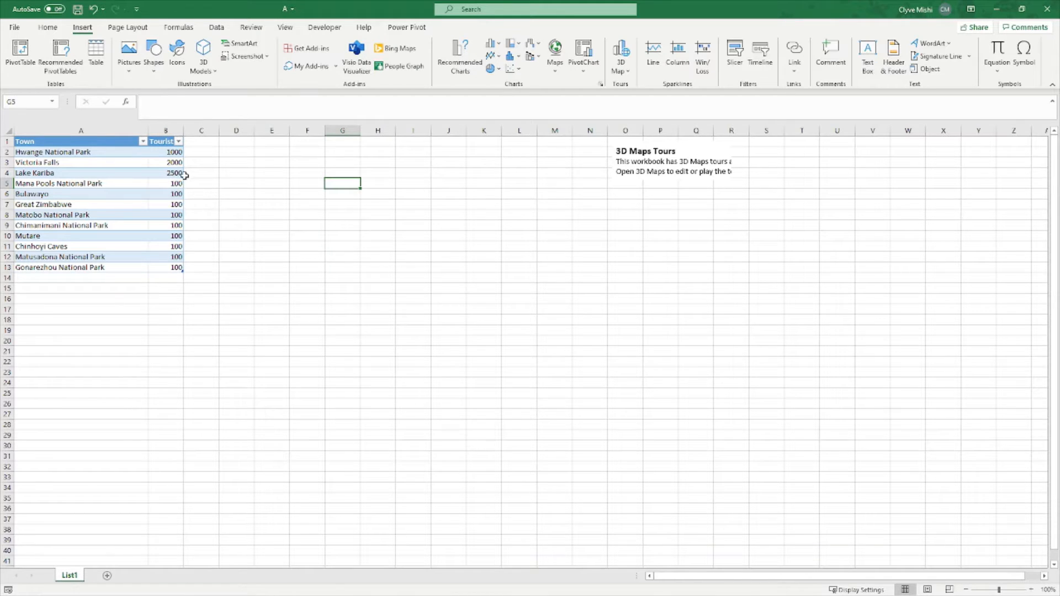
{"action": "left_click", "coordinate": [37, 148]}
{"action": "left_click_drag", "start_coordinate": [38, 149], "coordinate": [131, 272]}
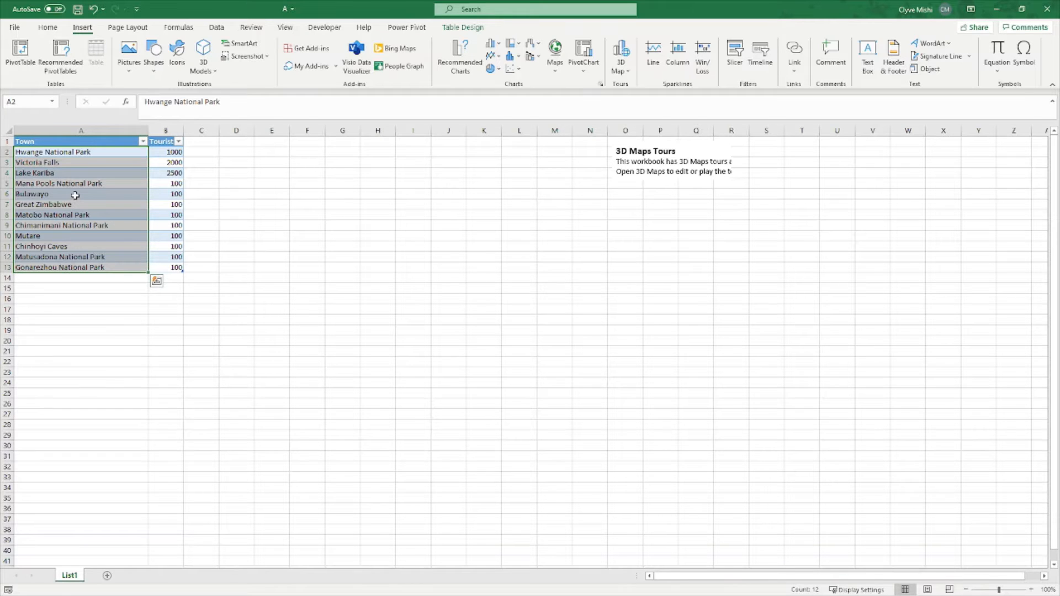
{"action": "left_click_drag", "start_coordinate": [173, 153], "coordinate": [169, 265]}
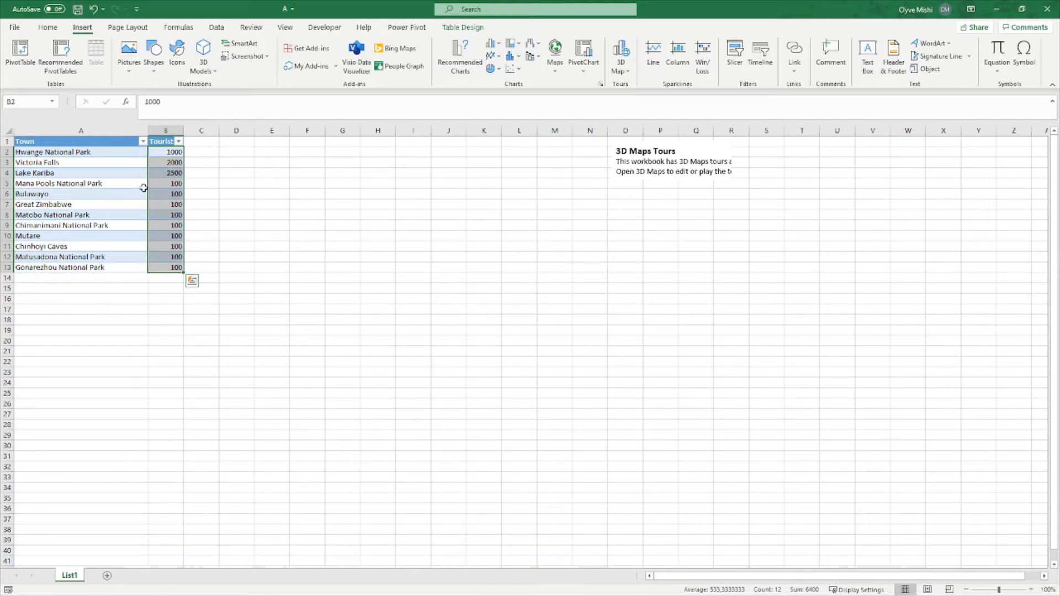
{"action": "left_click", "coordinate": [105, 178]}
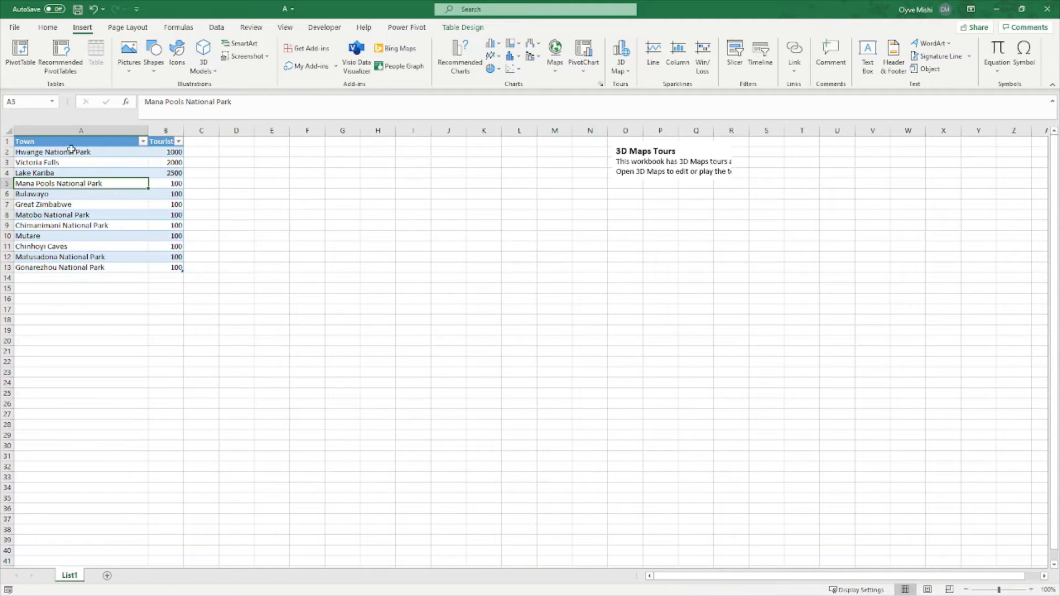
- Step through the town names, settle on Hwange National Park in A2, and open the 3D Map options
{"action": "left_click", "coordinate": [50, 152]}
{"action": "left_click", "coordinate": [67, 194]}
{"action": "left_click", "coordinate": [72, 236]}
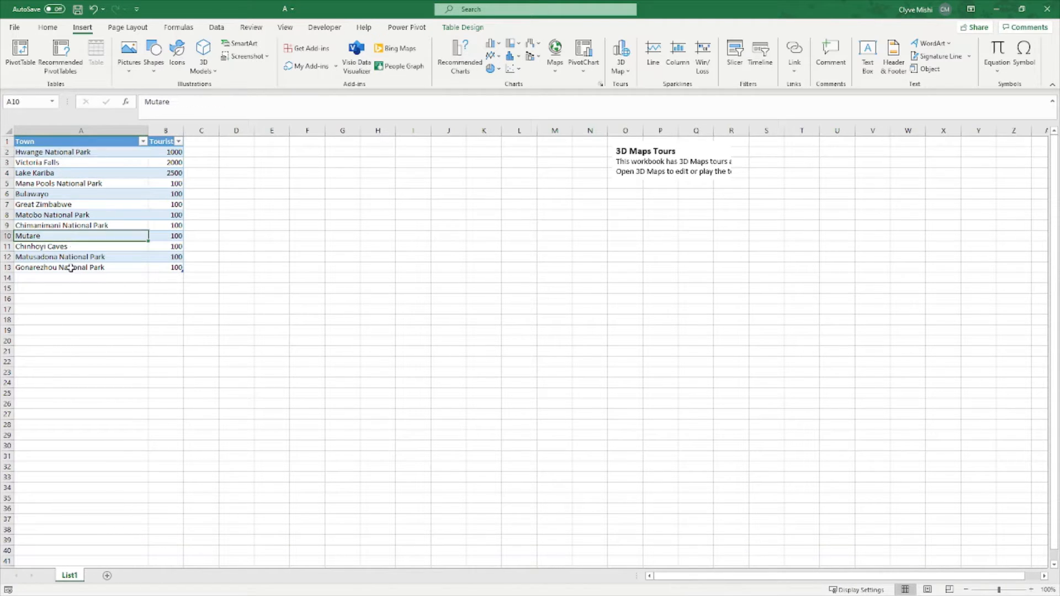
{"action": "left_click", "coordinate": [72, 268]}
{"action": "left_click", "coordinate": [67, 215]}
{"action": "left_click", "coordinate": [42, 154]}
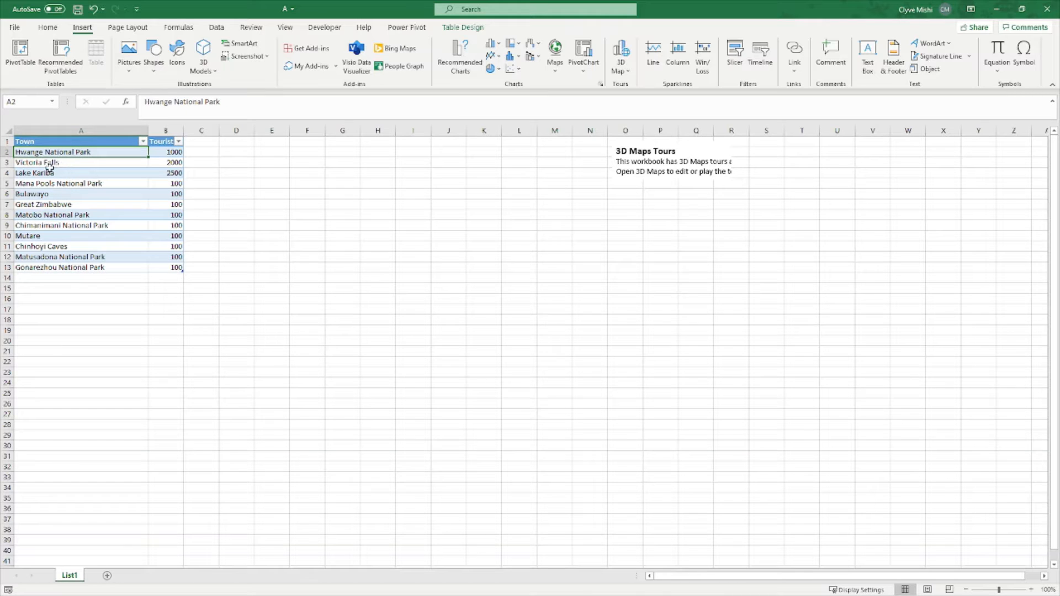
{"action": "left_click", "coordinate": [49, 173]}
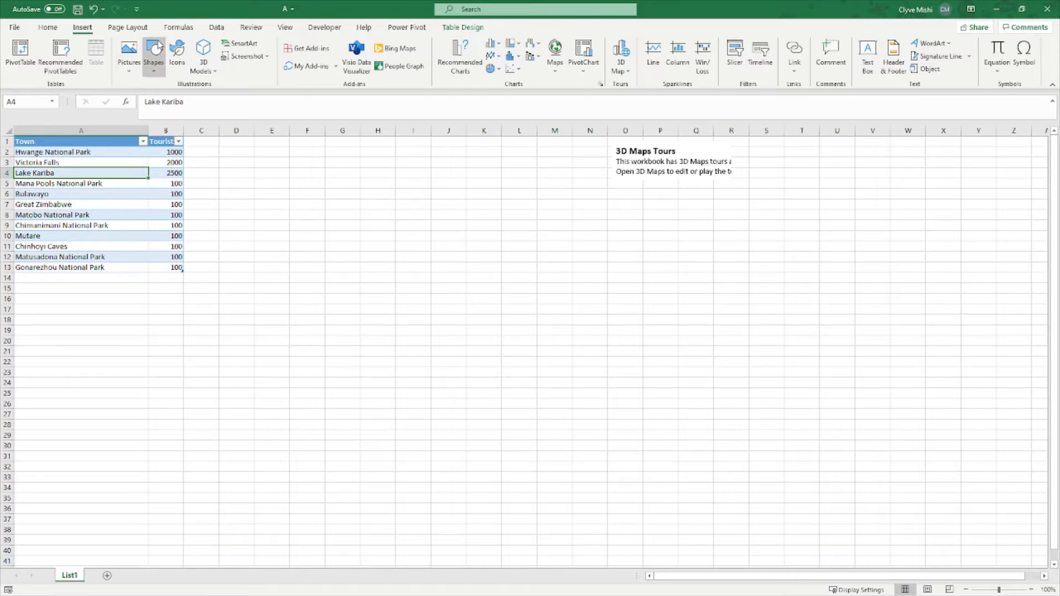
{"action": "left_click", "coordinate": [621, 62]}
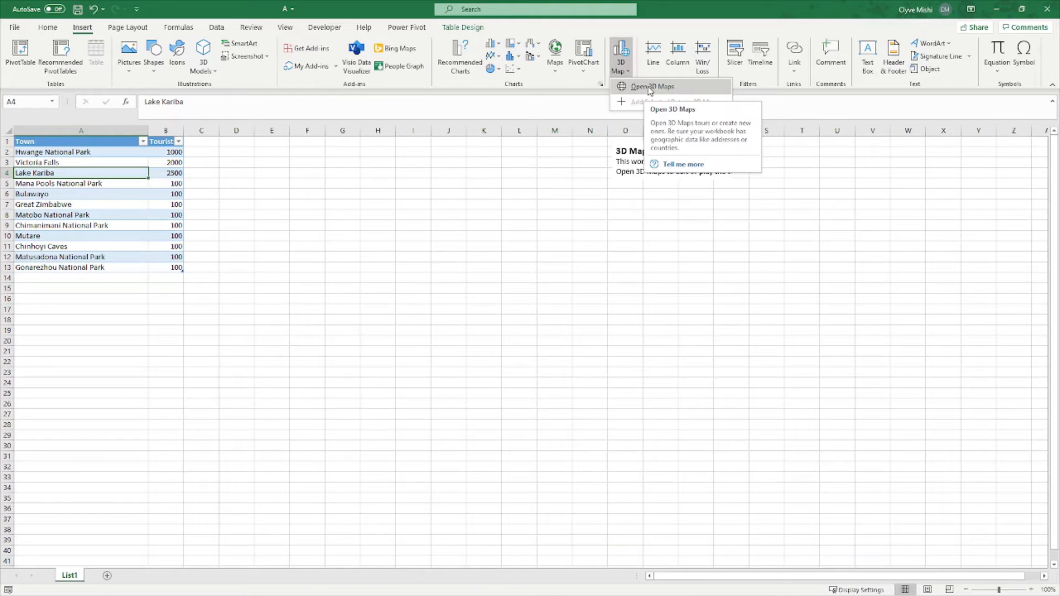
- Launch 3D Maps and create a new tour, Tour 2, from the town table
{"action": "left_click", "coordinate": [655, 88]}
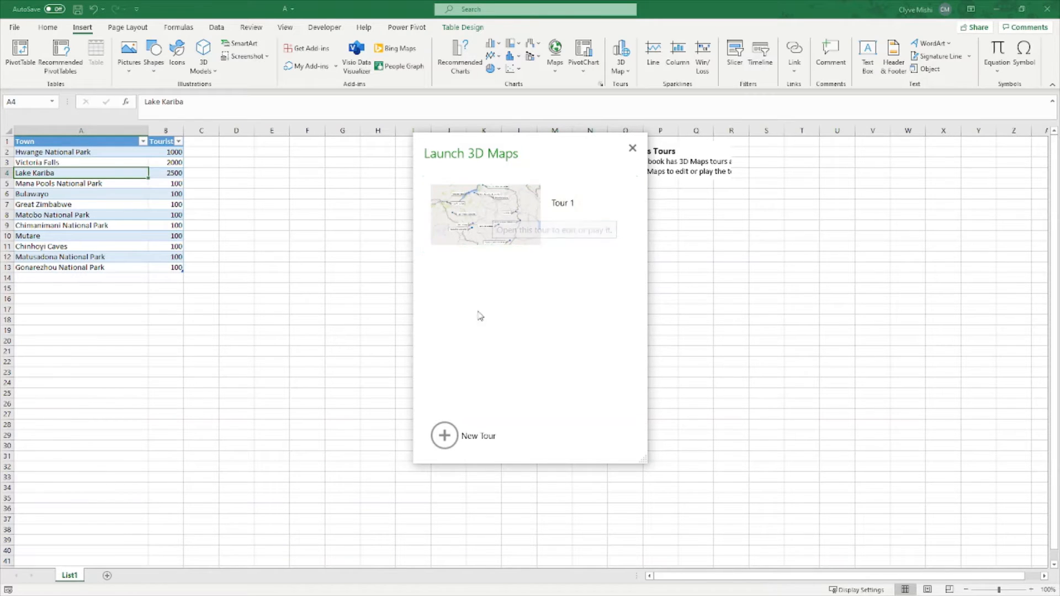
{"action": "left_click", "coordinate": [445, 437]}
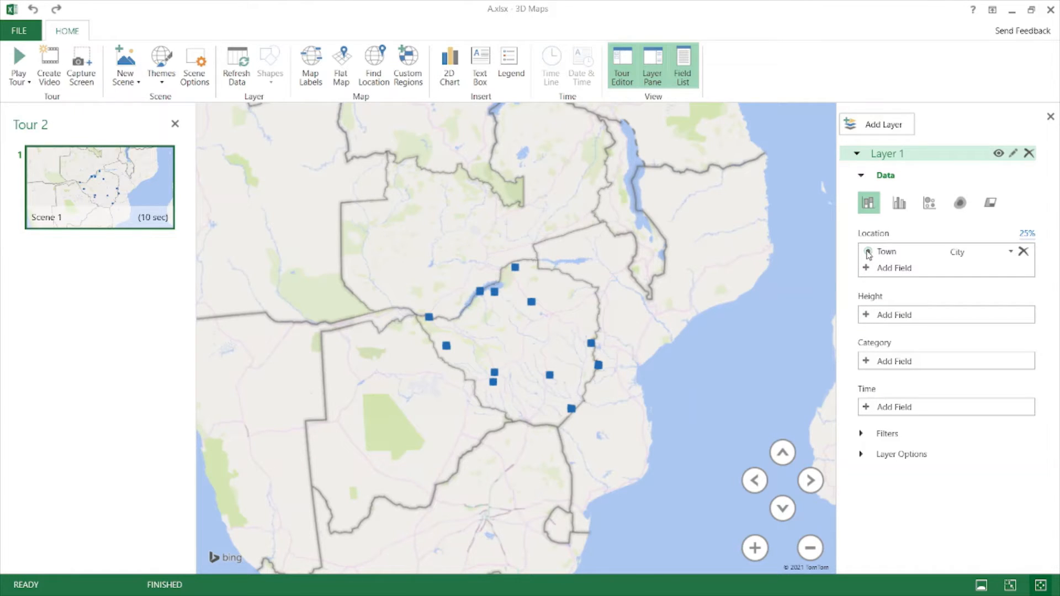
- Keep Town mapped as the City geographic type and review the location field list
{"action": "left_click", "coordinate": [1011, 252]}
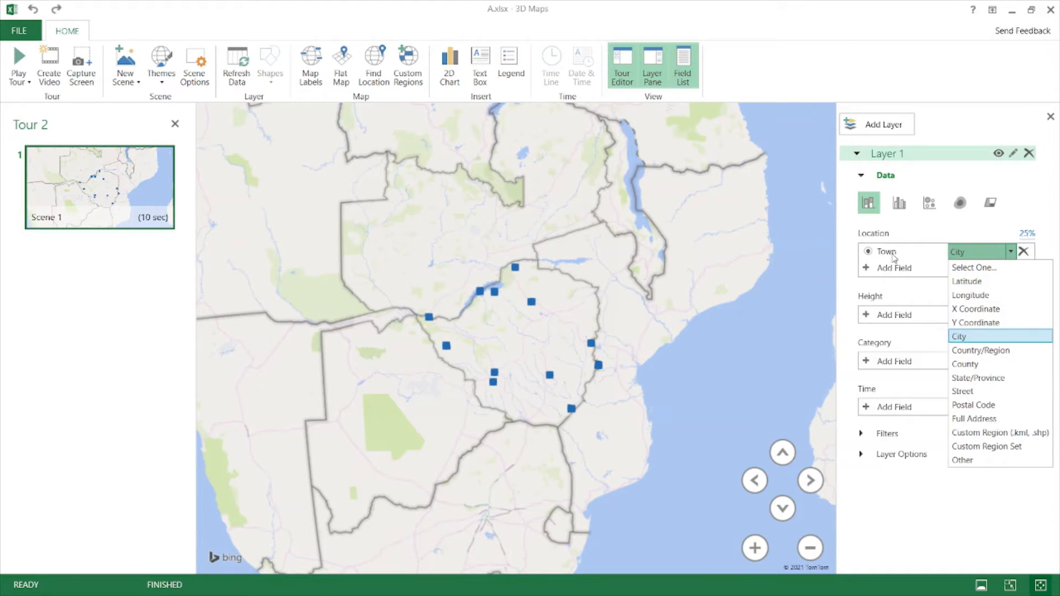
{"action": "left_click", "coordinate": [910, 253]}
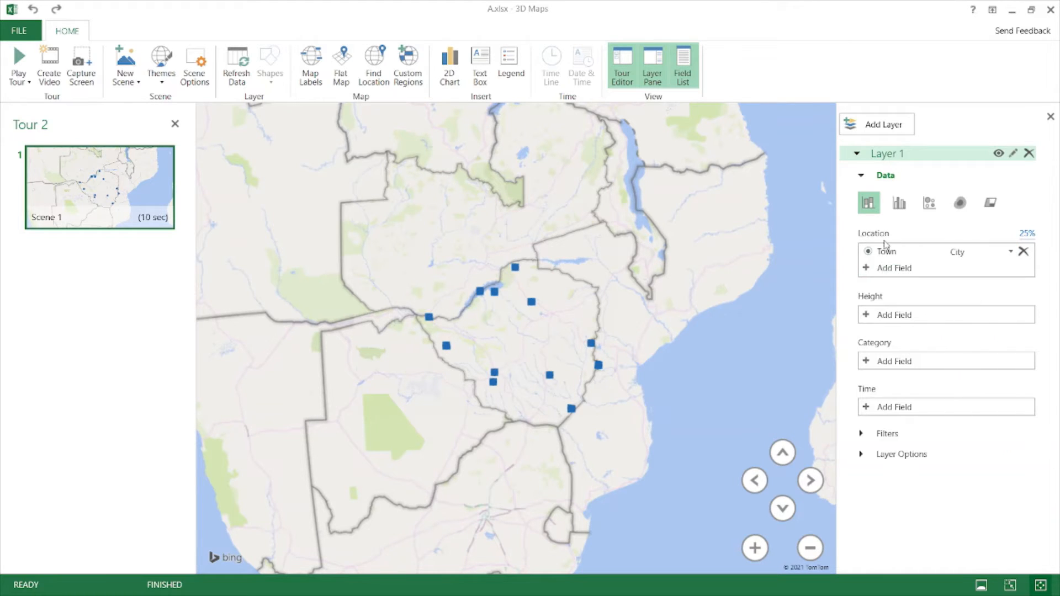
{"action": "left_click", "coordinate": [906, 268]}
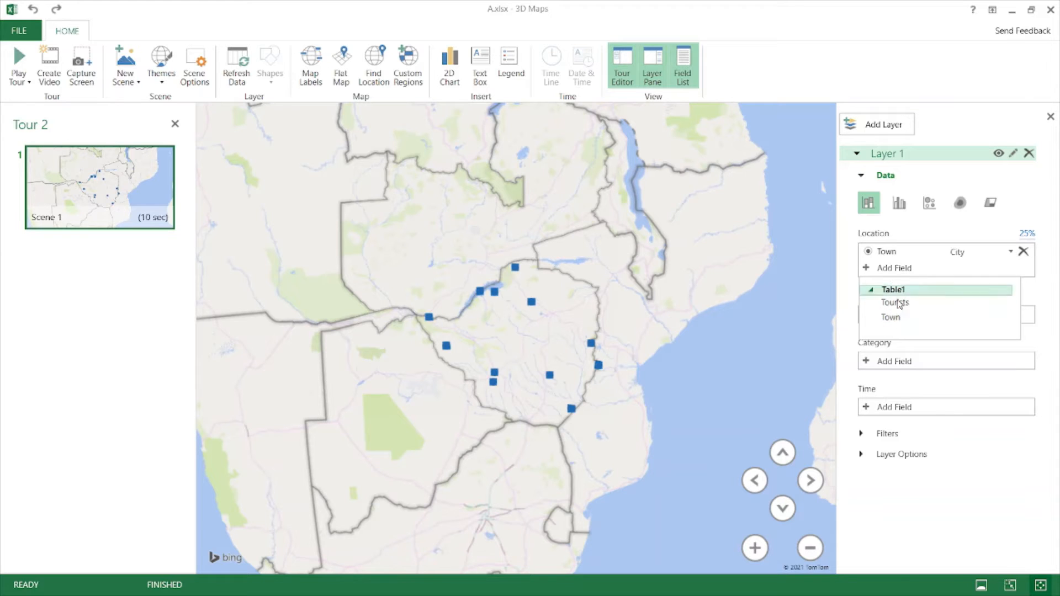
{"action": "left_click_drag", "start_coordinate": [895, 303], "coordinate": [899, 317]}
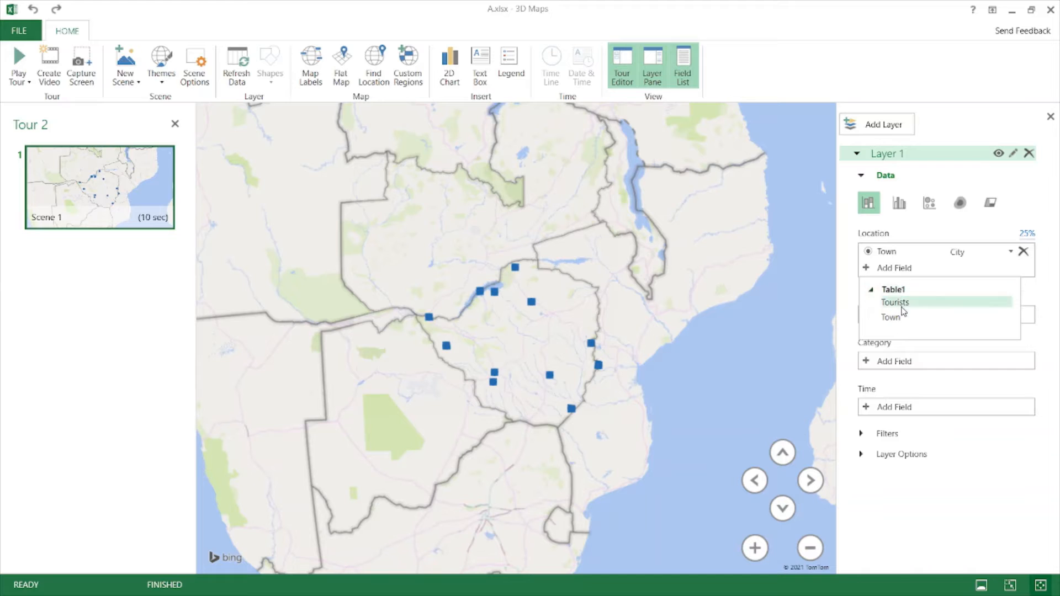
{"action": "left_click", "coordinate": [871, 257]}
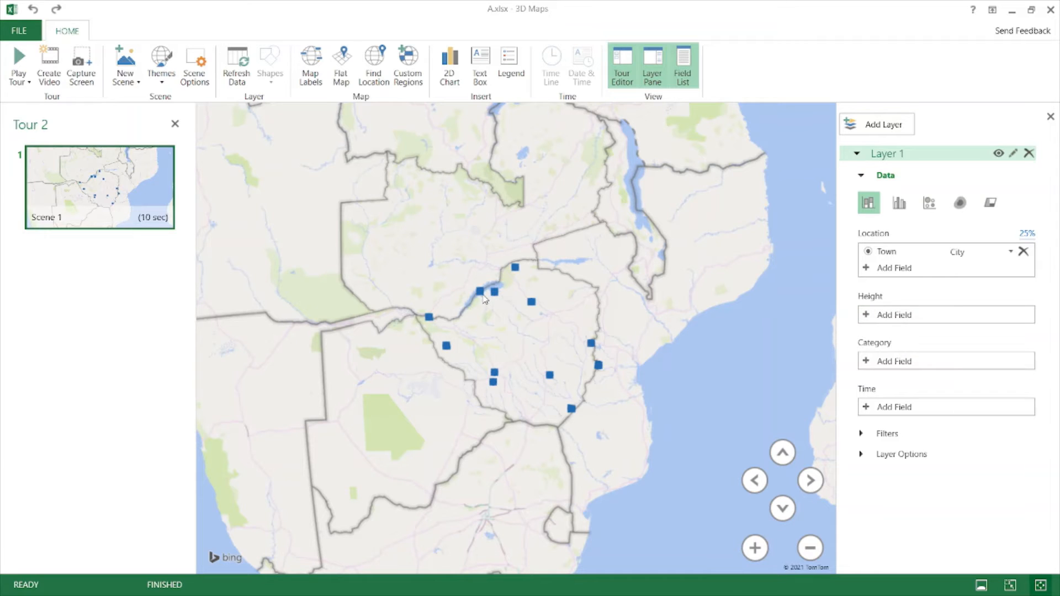
- Use Tourists as Layer 1's column height and tilt the map into a 3D perspective
{"action": "left_click", "coordinate": [884, 323]}
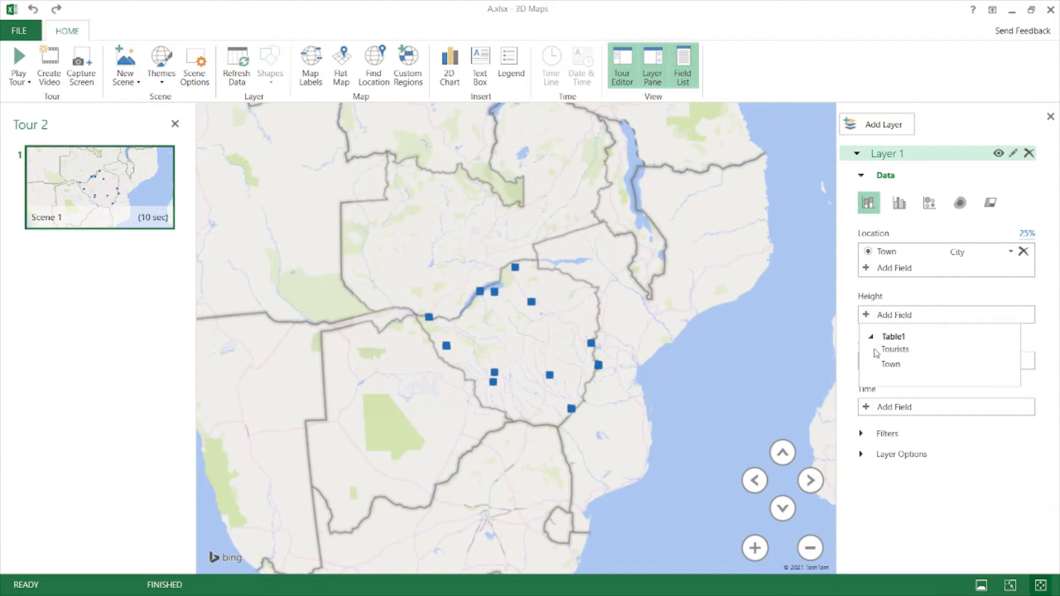
{"action": "left_click", "coordinate": [891, 354]}
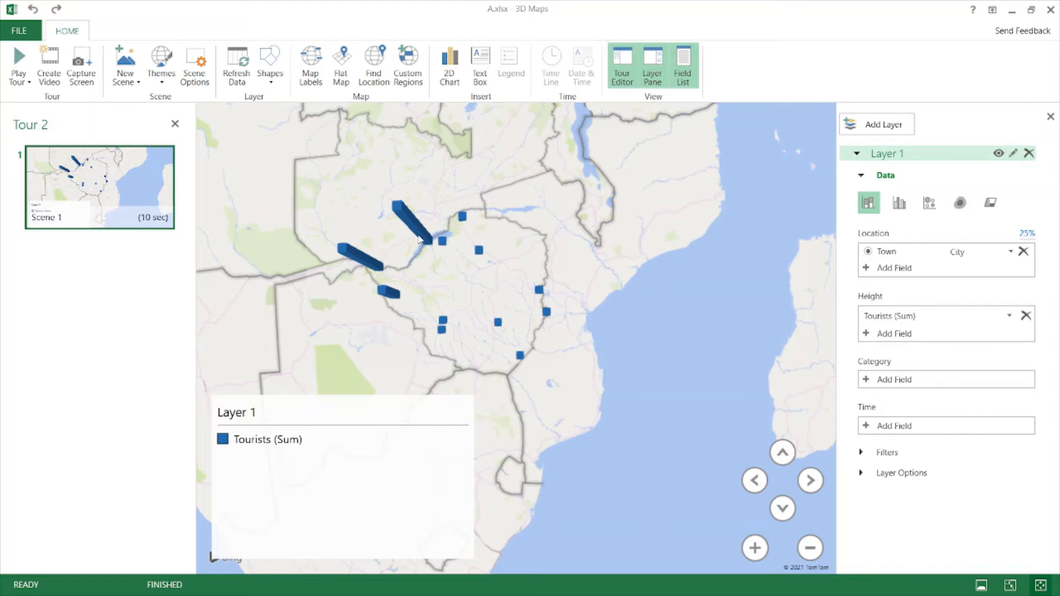
{"action": "mouse_move", "coordinate": [414, 231]}
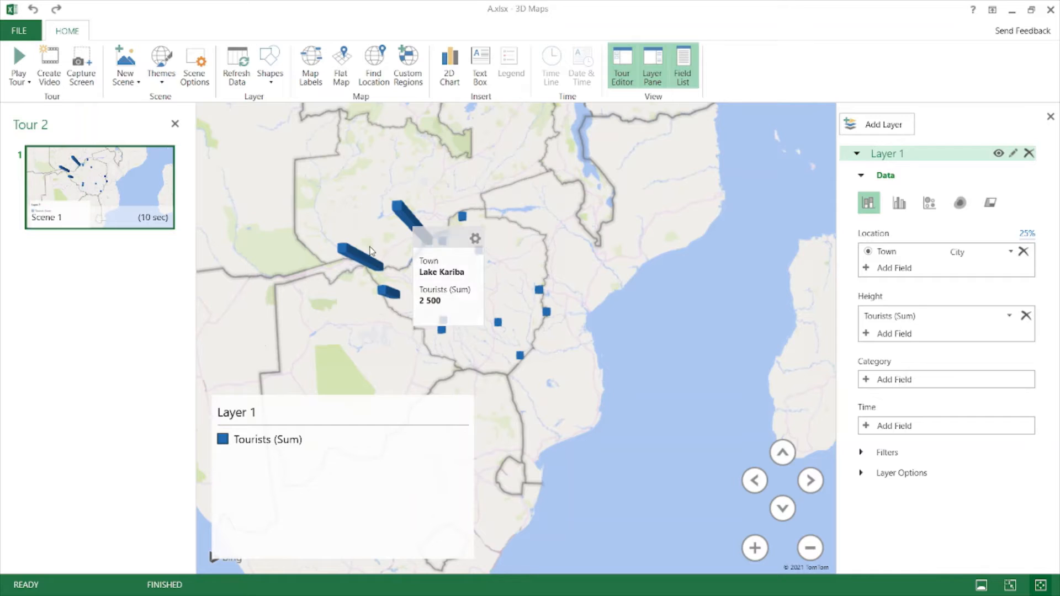
{"action": "mouse_move", "coordinate": [363, 259]}
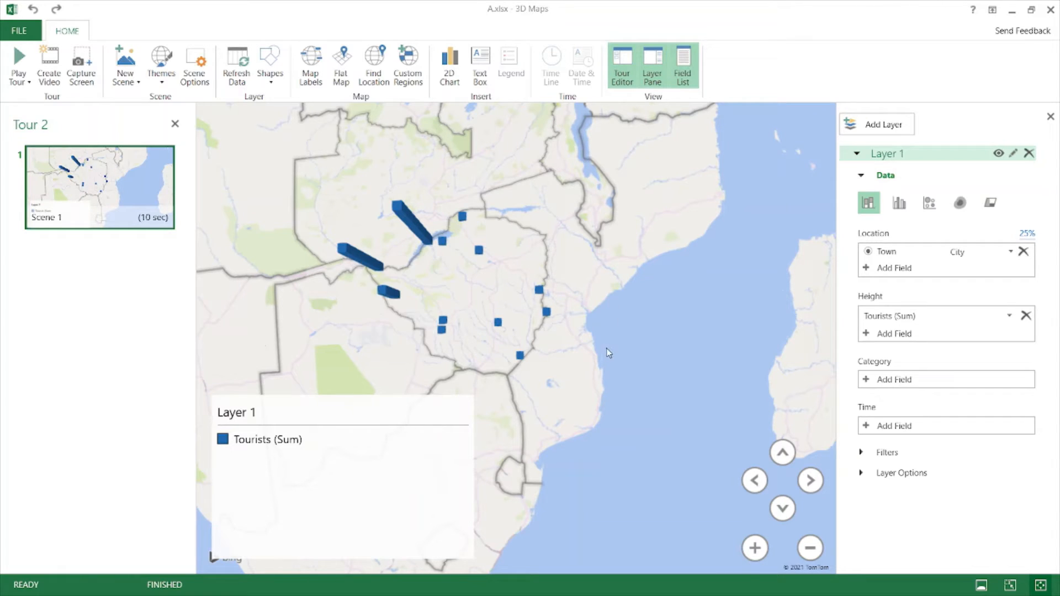
{"action": "left_click", "coordinate": [782, 510]}
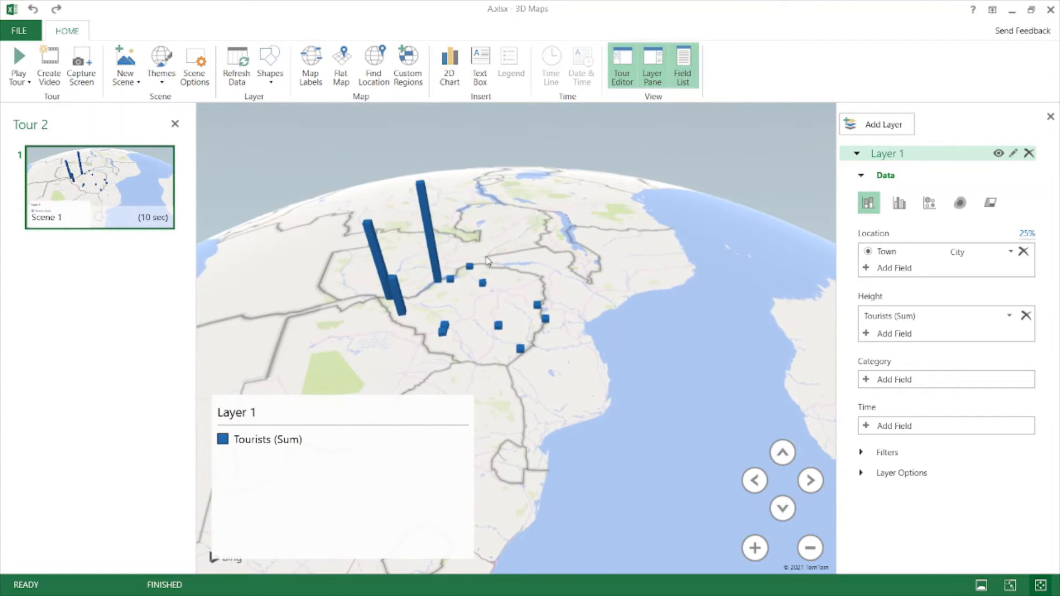
{"action": "scroll", "coordinate": [566, 329], "scroll_direction": "up", "scroll_amount": 5}
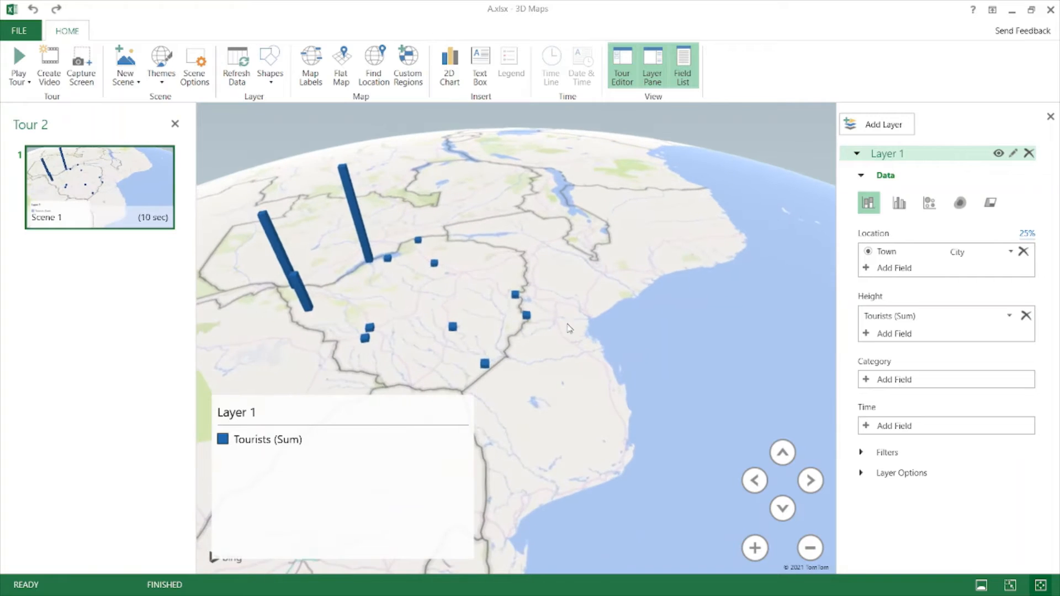
{"action": "scroll", "coordinate": [627, 349], "scroll_direction": "down", "scroll_amount": 3}
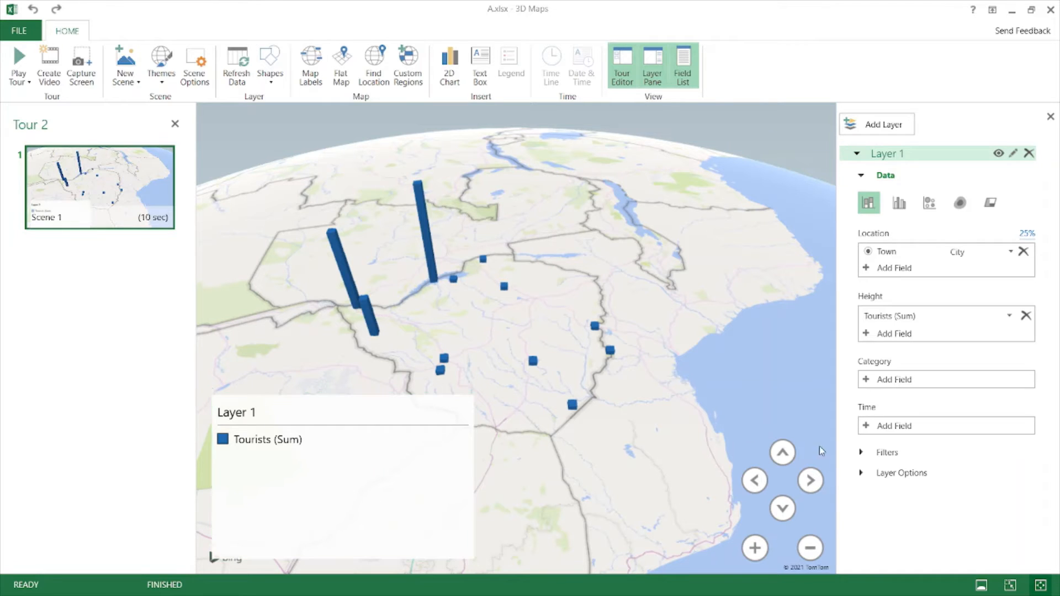
- Add a Tourists (Sum) by Town chart at the upper right, closing the Layer Pane and enlarging it
{"action": "right_click", "coordinate": [496, 214]}
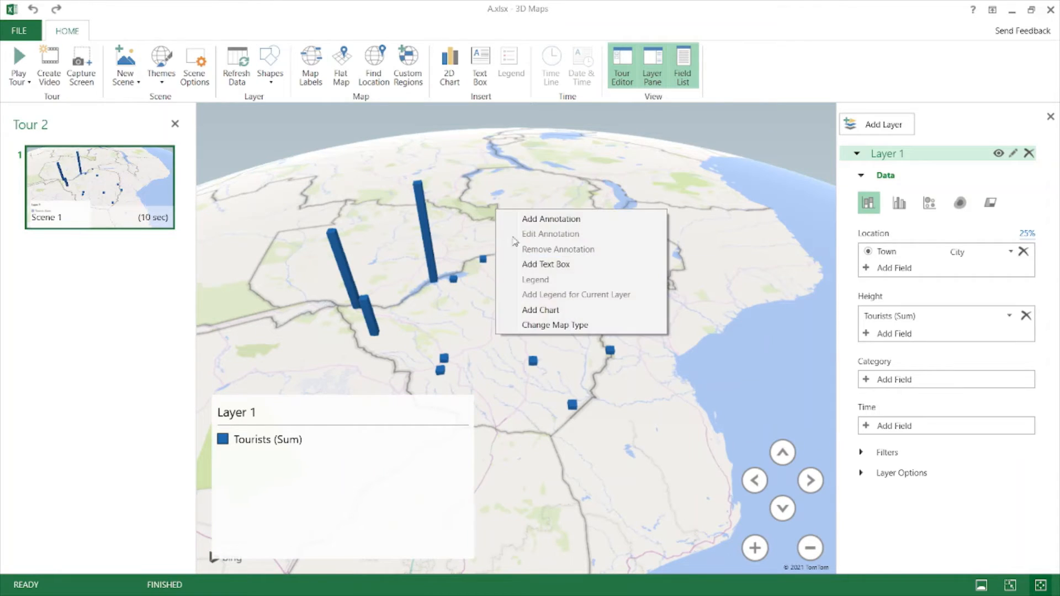
{"action": "left_click", "coordinate": [546, 311]}
{"action": "left_click_drag", "start_coordinate": [577, 282], "coordinate": [732, 144]}
{"action": "left_click", "coordinate": [1051, 117]}
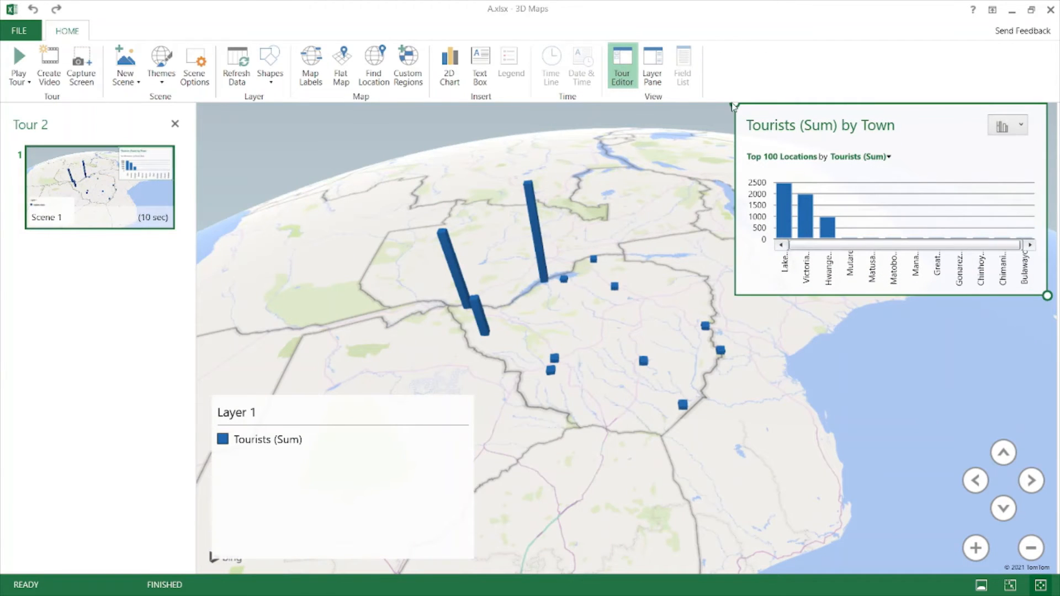
{"action": "left_click_drag", "start_coordinate": [733, 106], "coordinate": [660, 105]}
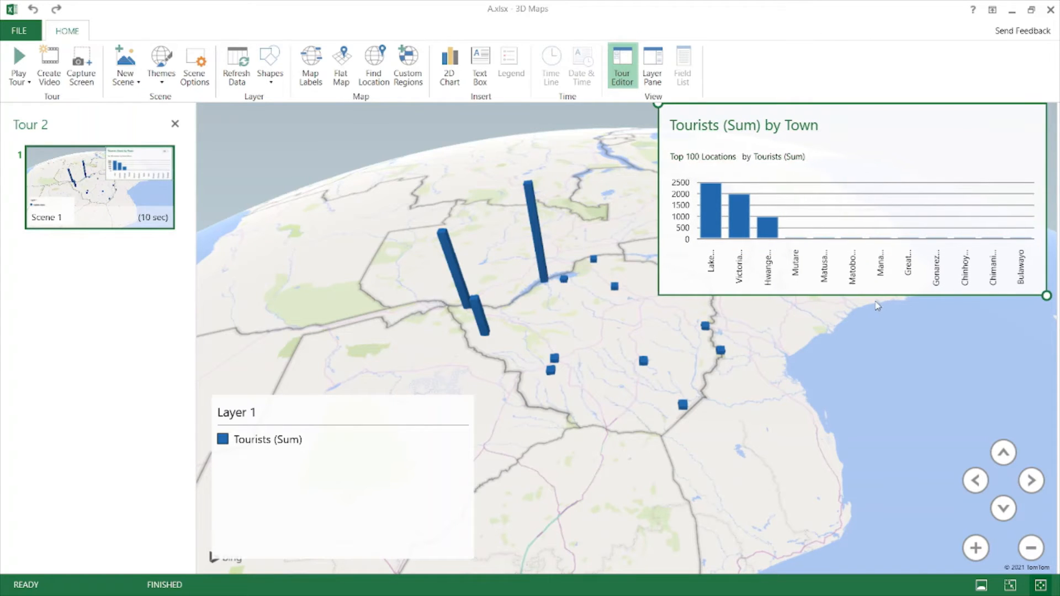
{"action": "left_click_drag", "start_coordinate": [1047, 296], "coordinate": [1040, 326]}
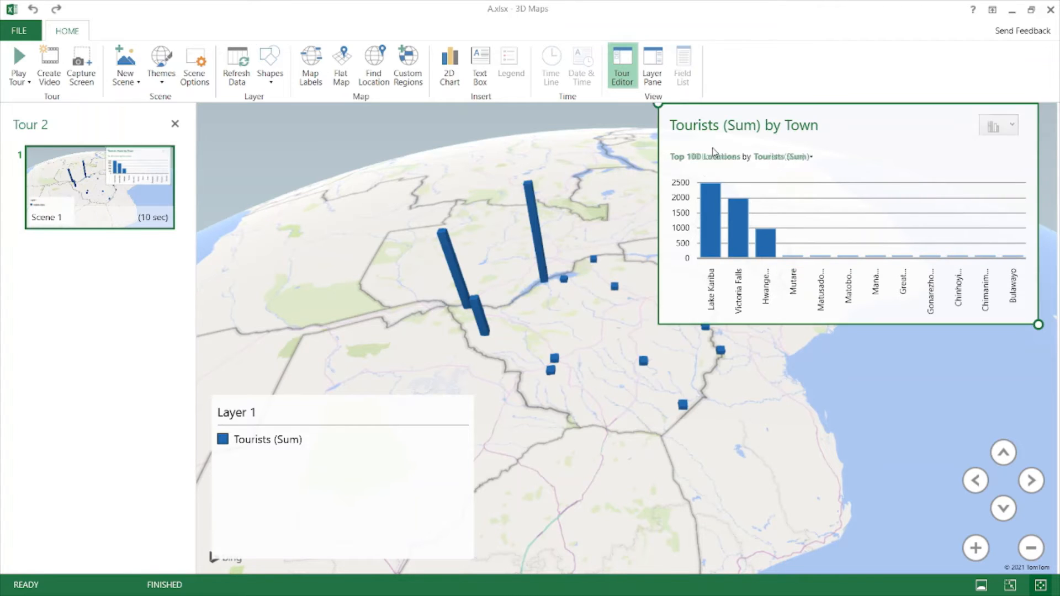
{"action": "mouse_move", "coordinate": [79, 212]}
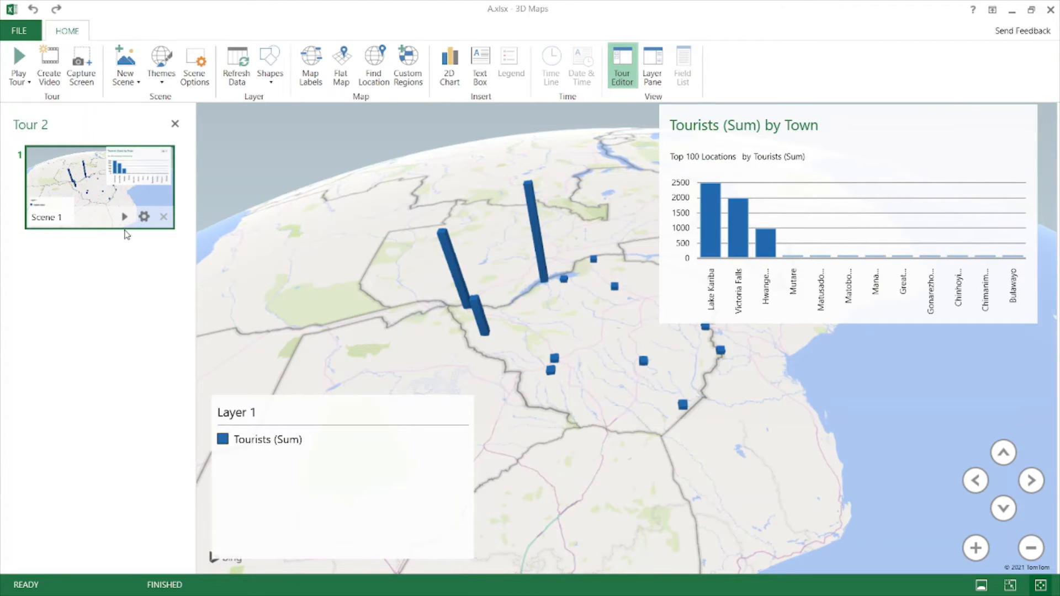
- Add Scene 2 as a copy of Scene 1 and remove its bar chart
{"action": "left_click", "coordinate": [136, 83]}
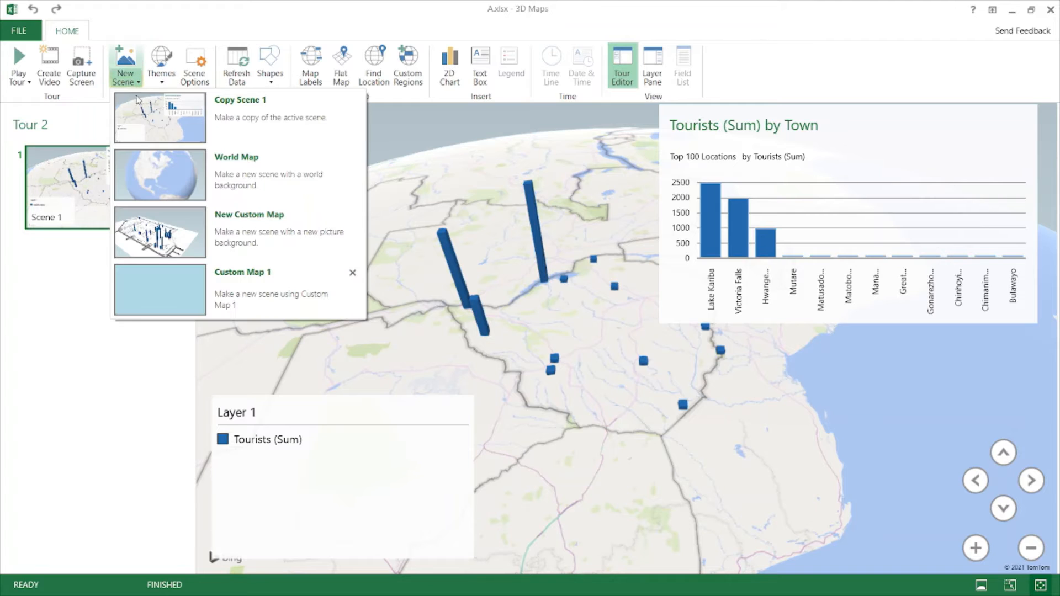
{"action": "left_click", "coordinate": [254, 122]}
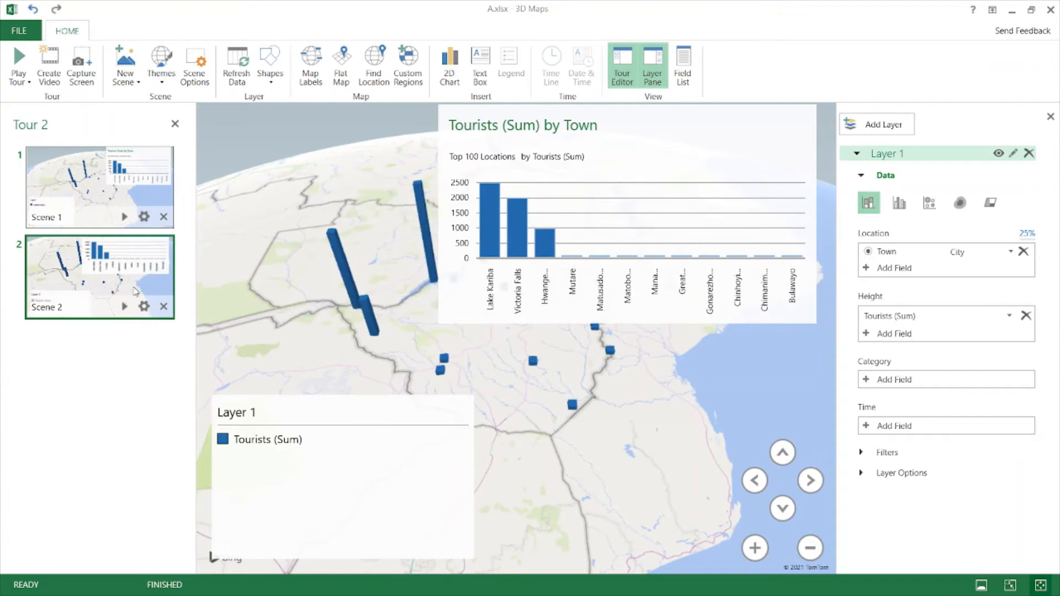
{"action": "left_click", "coordinate": [504, 126]}
{"action": "right_click", "coordinate": [511, 117]}
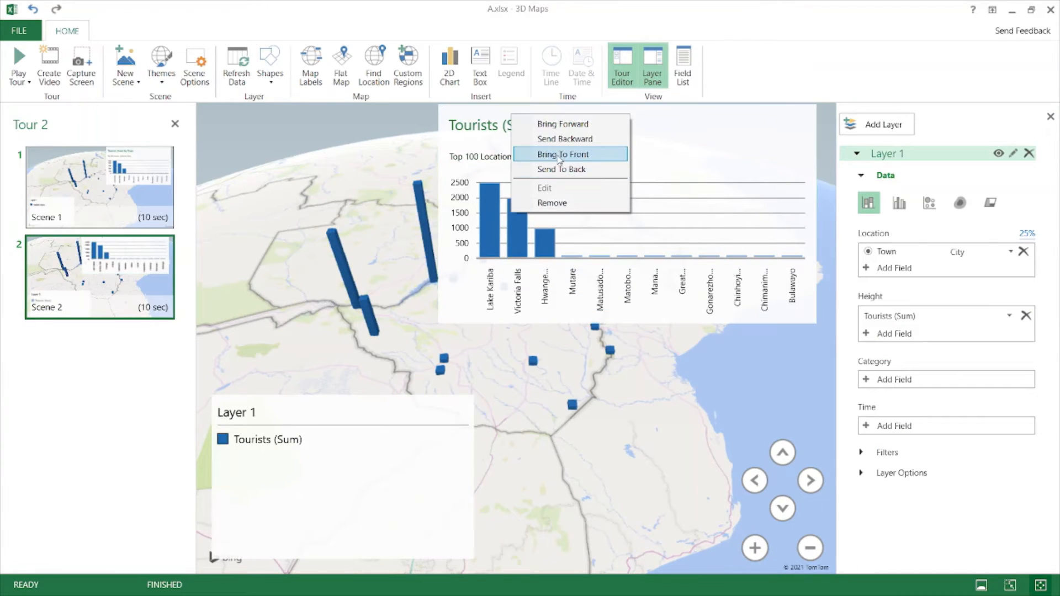
{"action": "left_click", "coordinate": [558, 204]}
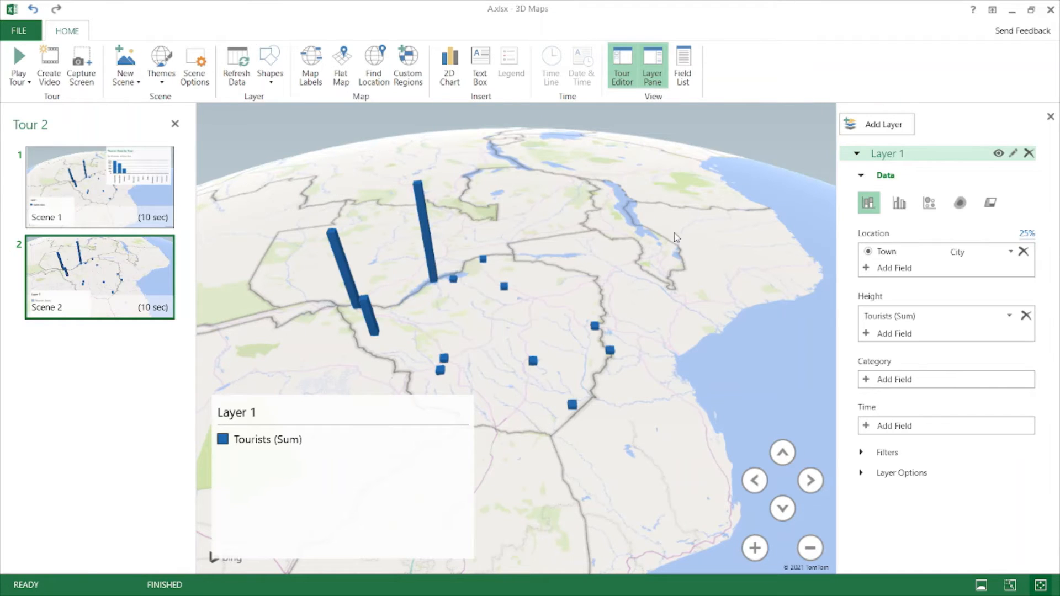
- Switch Layer 1 to a heat map visualization and select its legend
{"action": "right_click", "coordinate": [435, 279]}
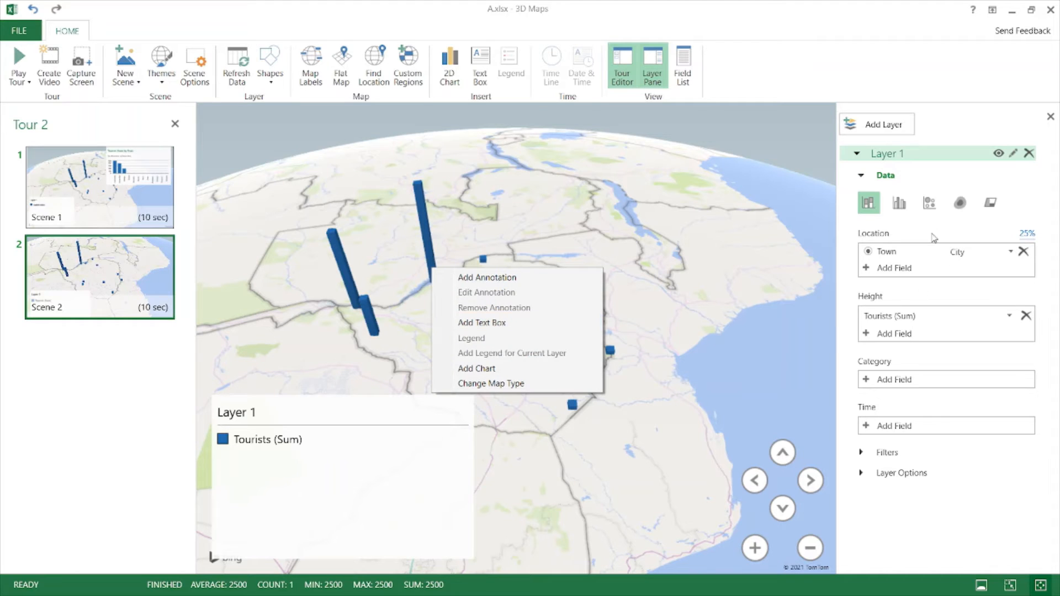
{"action": "left_click", "coordinate": [960, 203]}
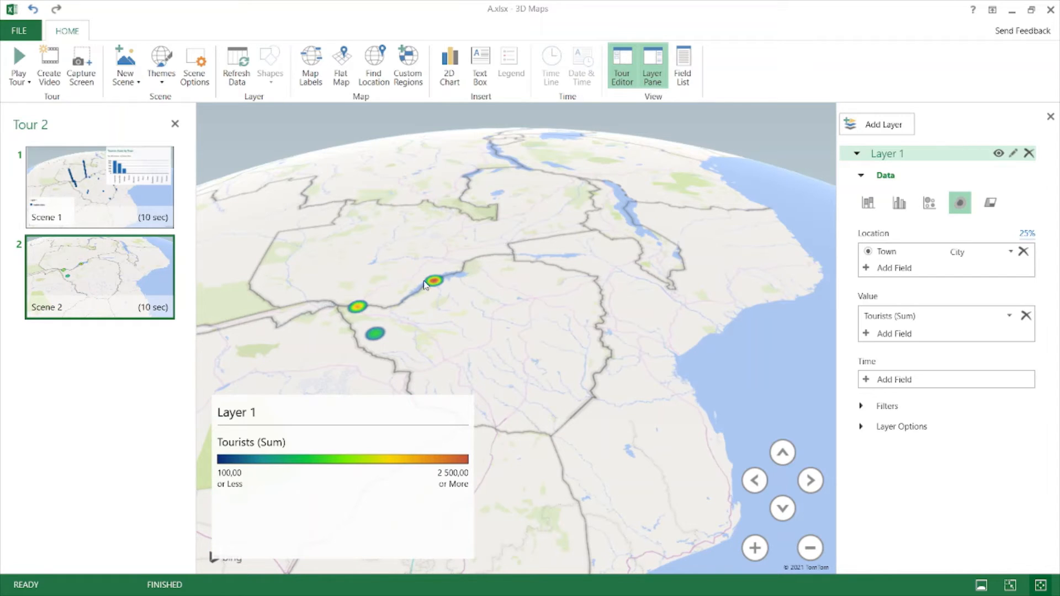
{"action": "left_click", "coordinate": [377, 456]}
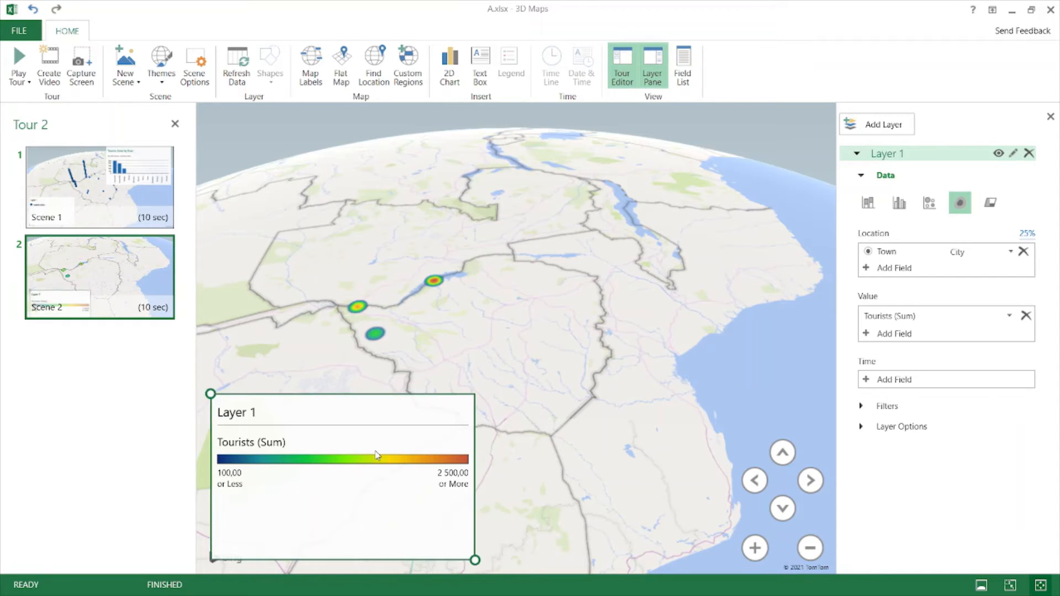
{"action": "left_click", "coordinate": [747, 429]}
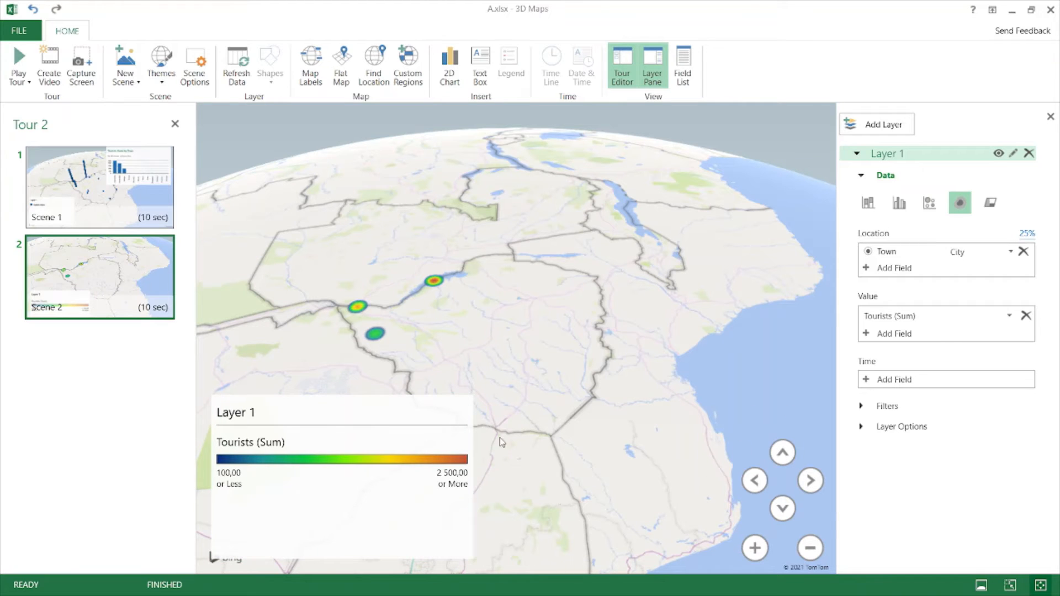
{"action": "left_click", "coordinate": [452, 452]}
- Add Scene 3 copied from Scene 2, zoom in on the Lake Kariba heat spot, and select the legend
{"action": "mouse_move", "coordinate": [66, 304]}
{"action": "left_click", "coordinate": [126, 77]}
{"action": "left_click", "coordinate": [221, 113]}
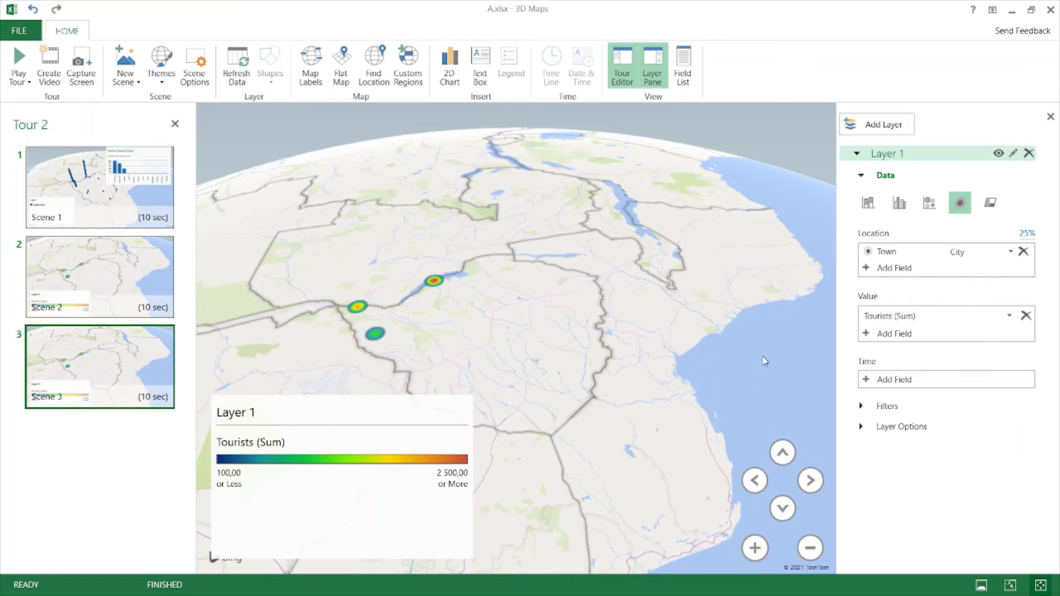
{"action": "left_click_drag", "start_coordinate": [405, 248], "coordinate": [553, 369]}
{"action": "left_click_drag", "start_coordinate": [554, 311], "coordinate": [546, 132]}
{"action": "left_click_drag", "start_coordinate": [618, 351], "coordinate": [705, 587]}
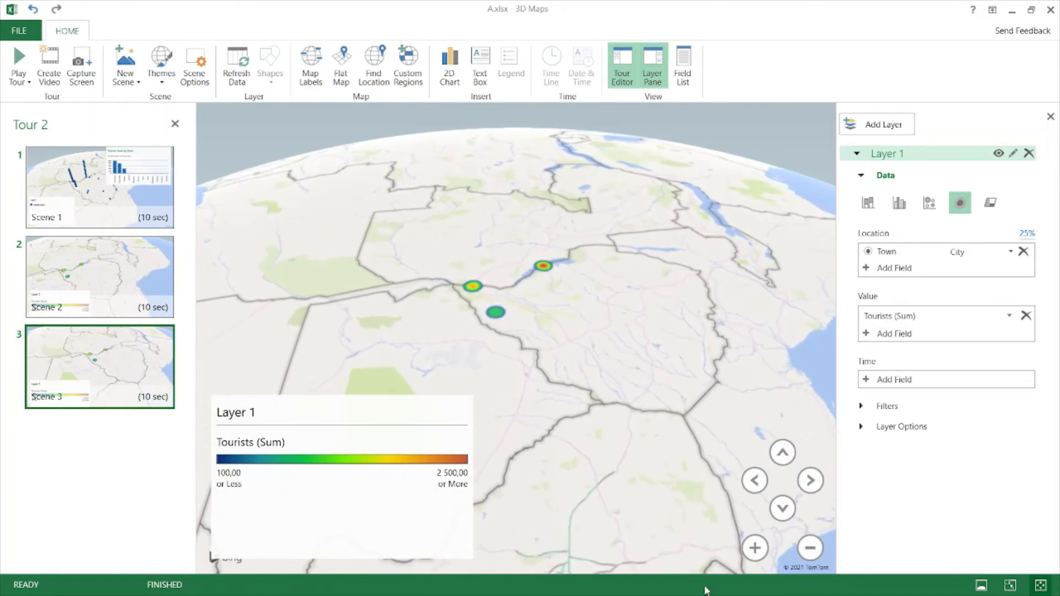
{"action": "left_click_drag", "start_coordinate": [596, 256], "coordinate": [596, 373]}
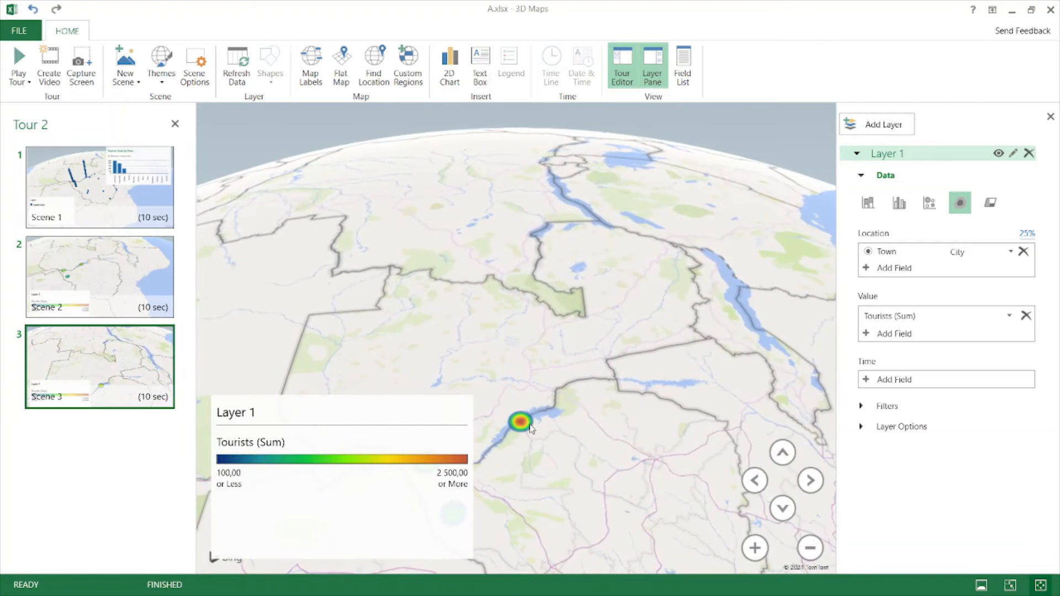
{"action": "scroll", "coordinate": [519, 394], "scroll_direction": "up", "scroll_amount": 6}
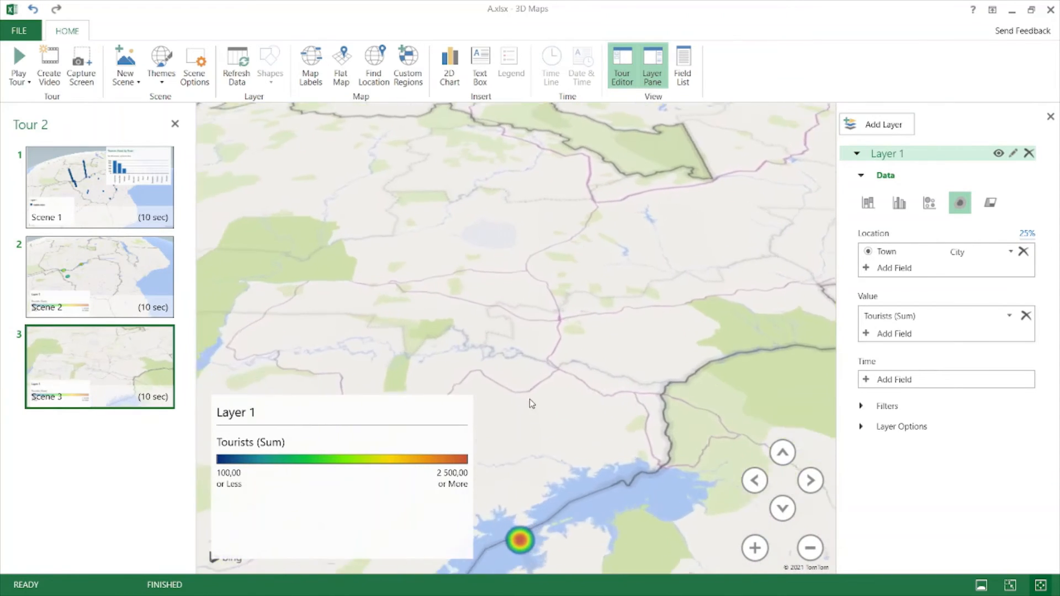
{"action": "left_click_drag", "start_coordinate": [585, 326], "coordinate": [580, 248]}
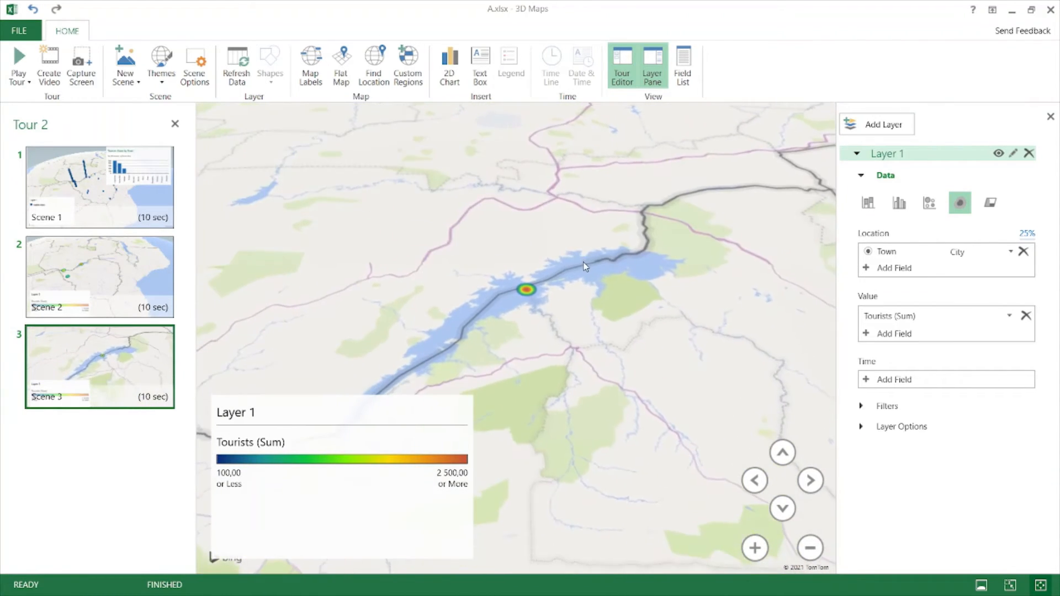
{"action": "left_click", "coordinate": [307, 420]}
{"action": "left_click_drag", "start_coordinate": [307, 420], "coordinate": [305, 417]}
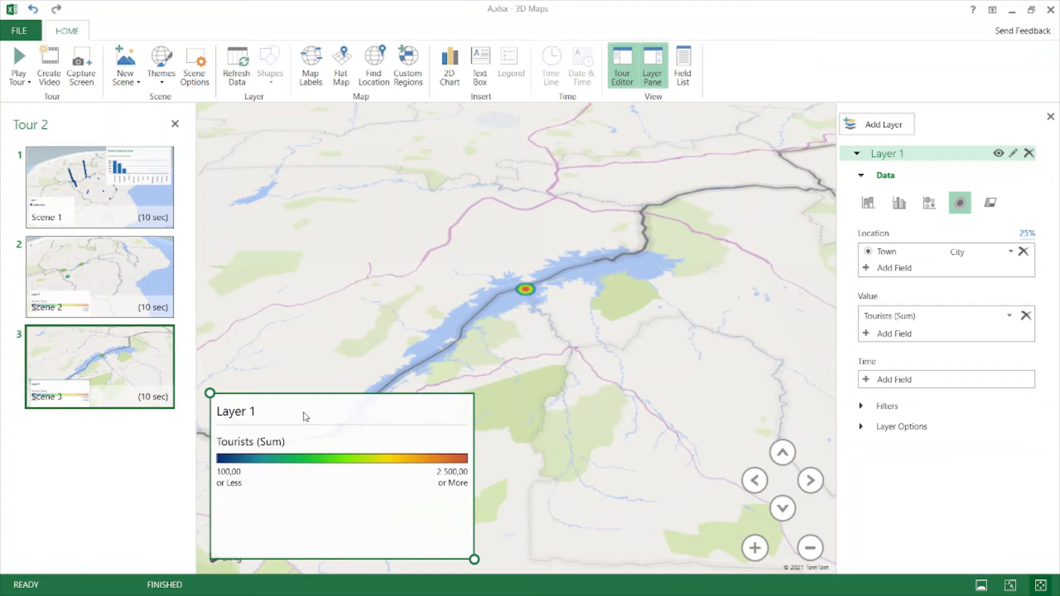
- Delete the Layer 1 legend from Scene 3 and recentre the lake heat spot
{"action": "key", "text": "Delete"}
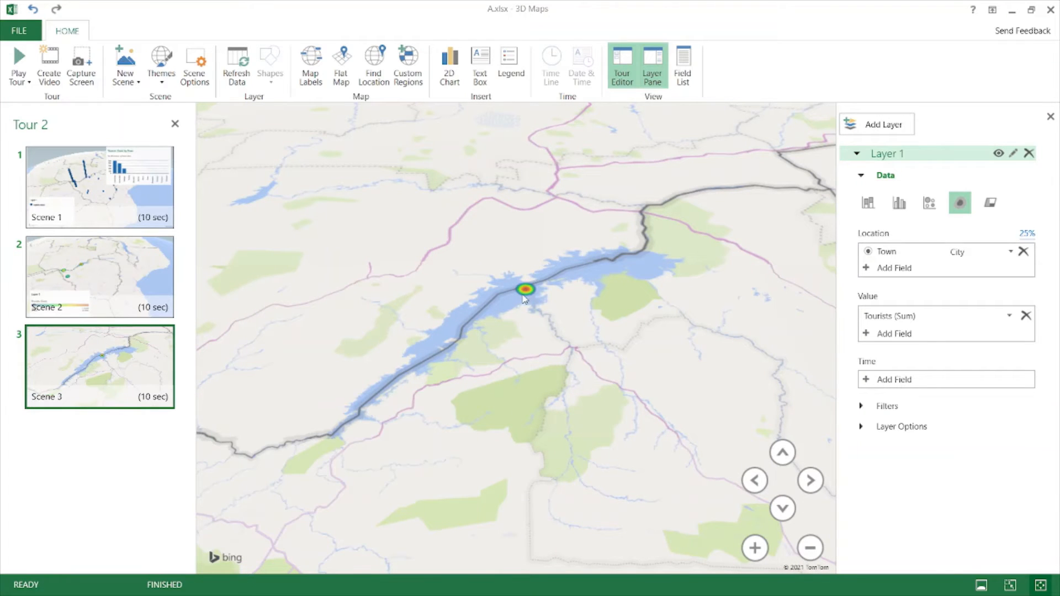
{"action": "left_click_drag", "start_coordinate": [525, 299], "coordinate": [500, 377]}
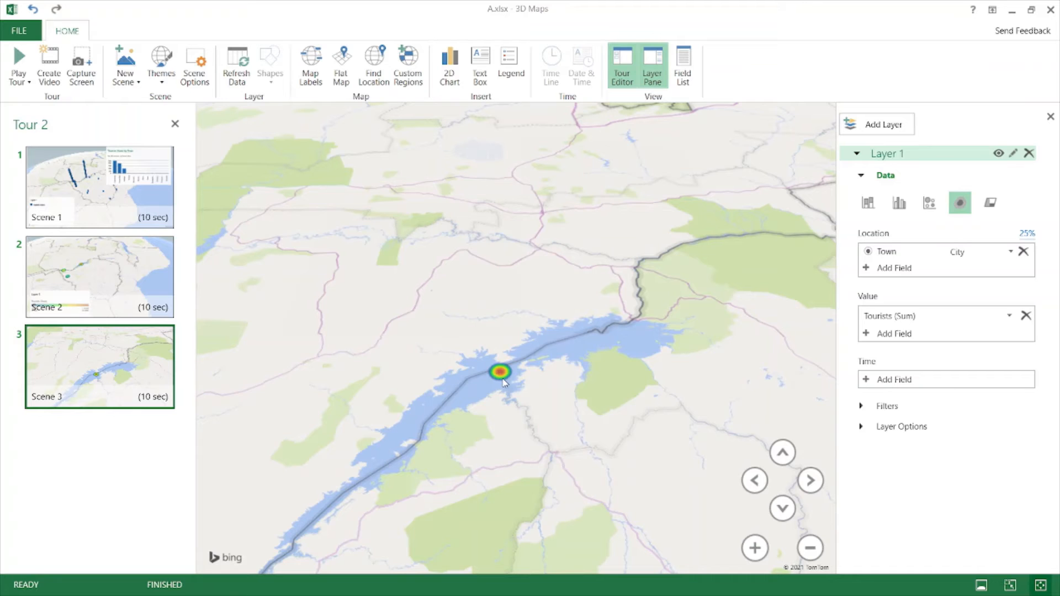
{"action": "right_click", "coordinate": [504, 381]}
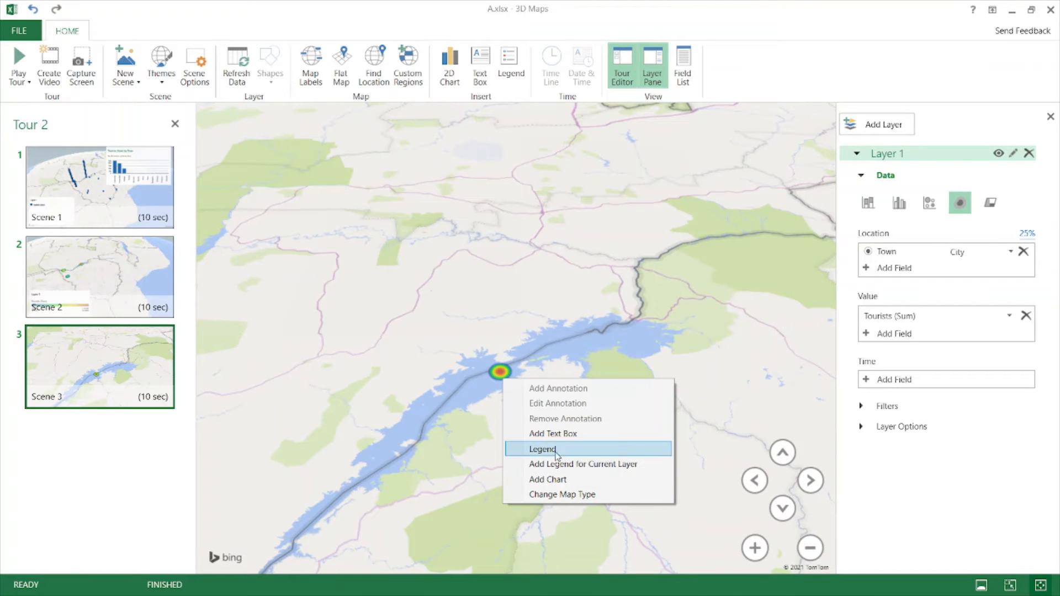
{"action": "right_click", "coordinate": [479, 385]}
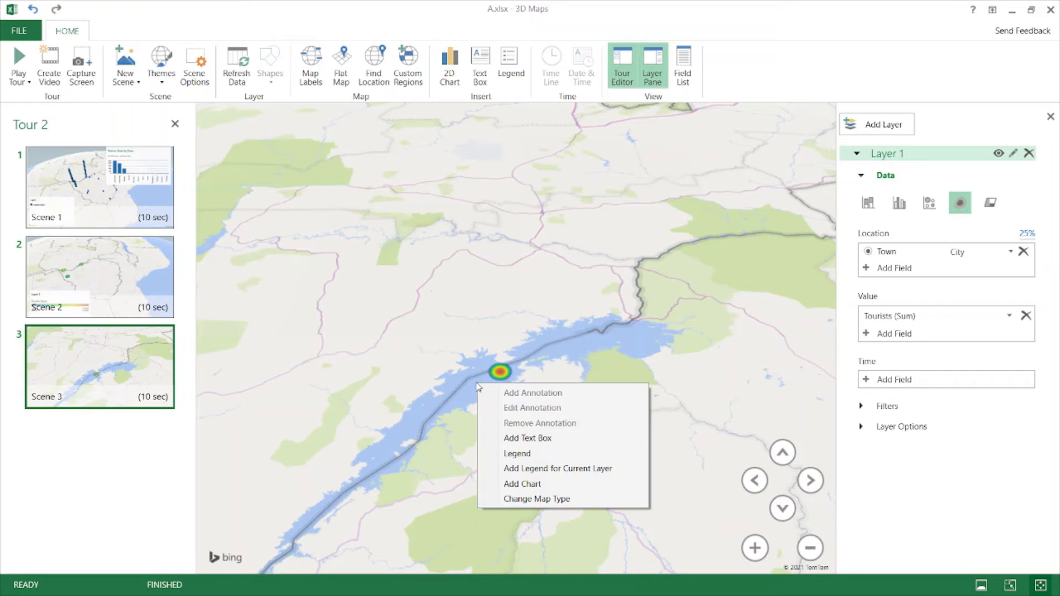
{"action": "right_click", "coordinate": [468, 429]}
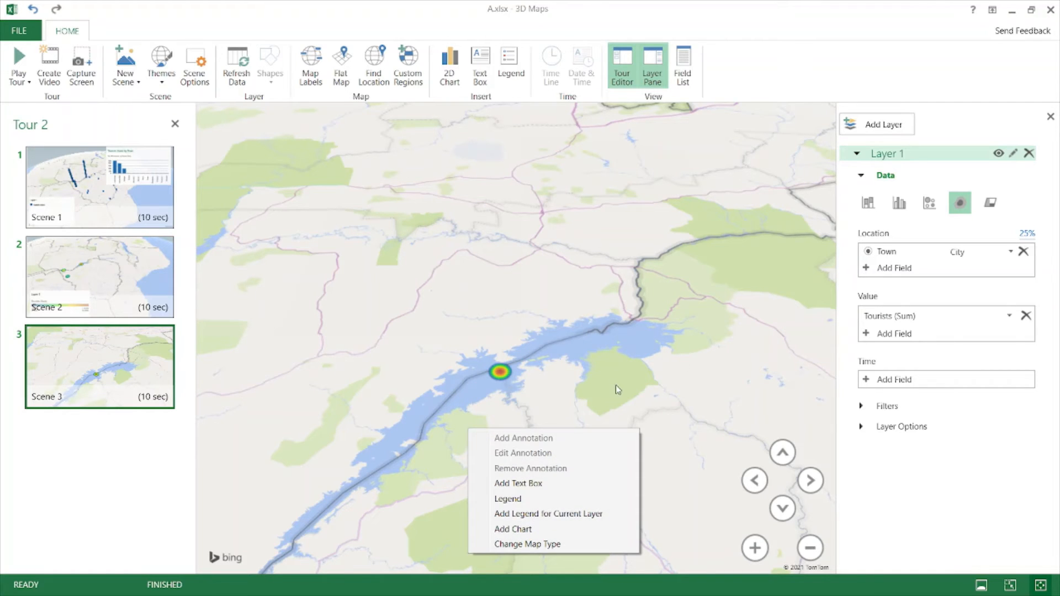
- Return the layer to stacked columns and start an annotation on the tall column, including Tourists (Sum)
{"action": "left_click", "coordinate": [868, 203]}
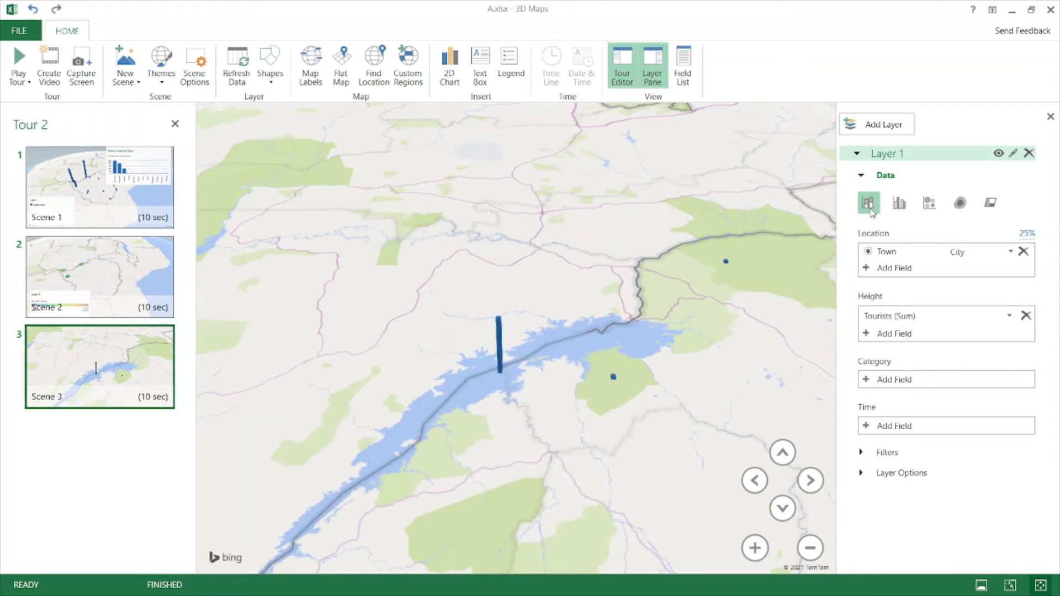
{"action": "right_click", "coordinate": [504, 376]}
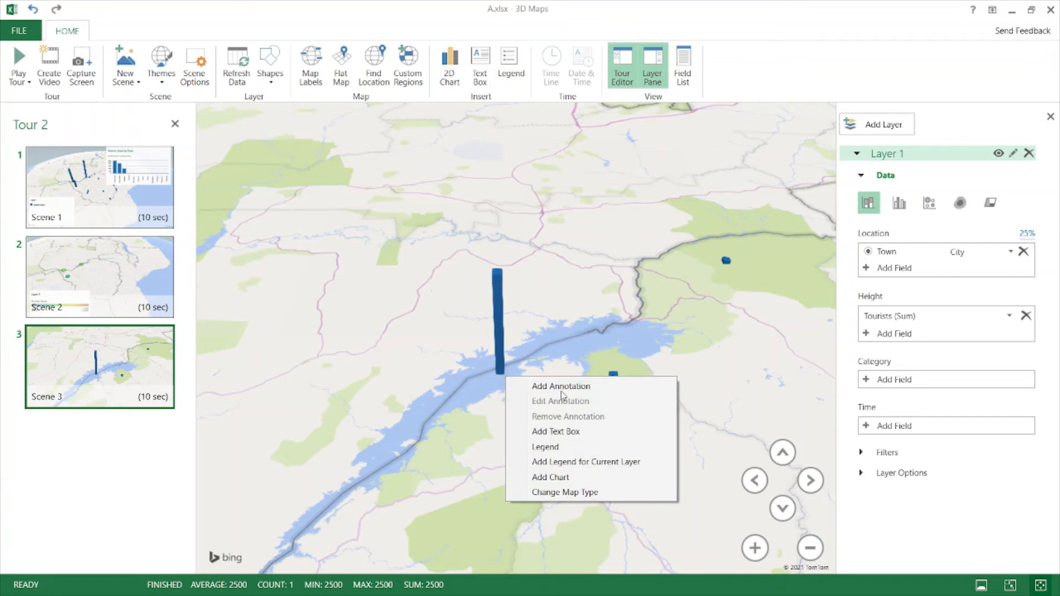
{"action": "left_click", "coordinate": [538, 387]}
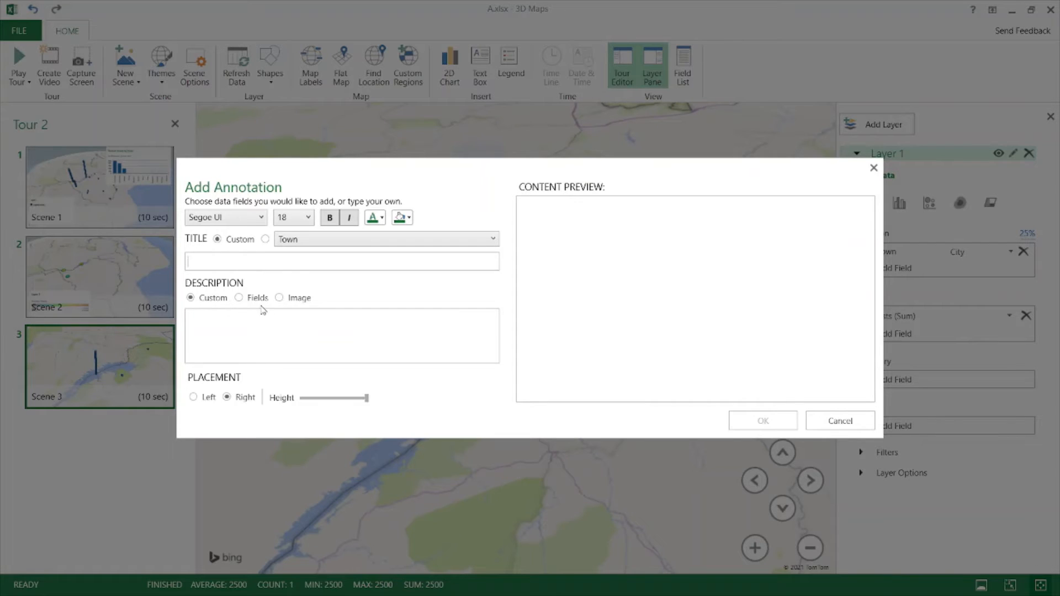
{"action": "left_click", "coordinate": [305, 243]}
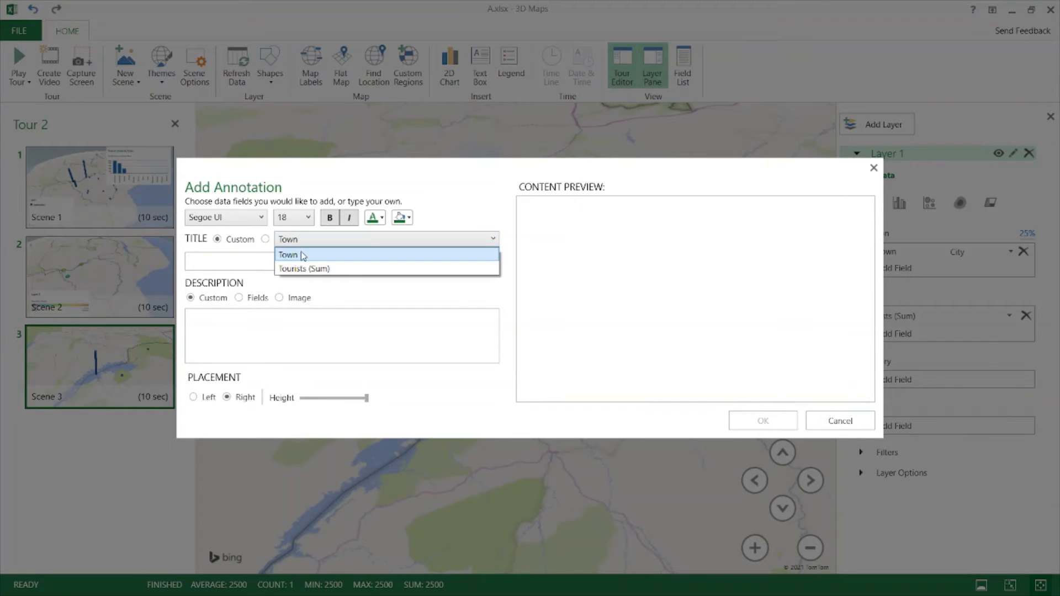
{"action": "left_click", "coordinate": [241, 300]}
{"action": "left_click", "coordinate": [238, 298]}
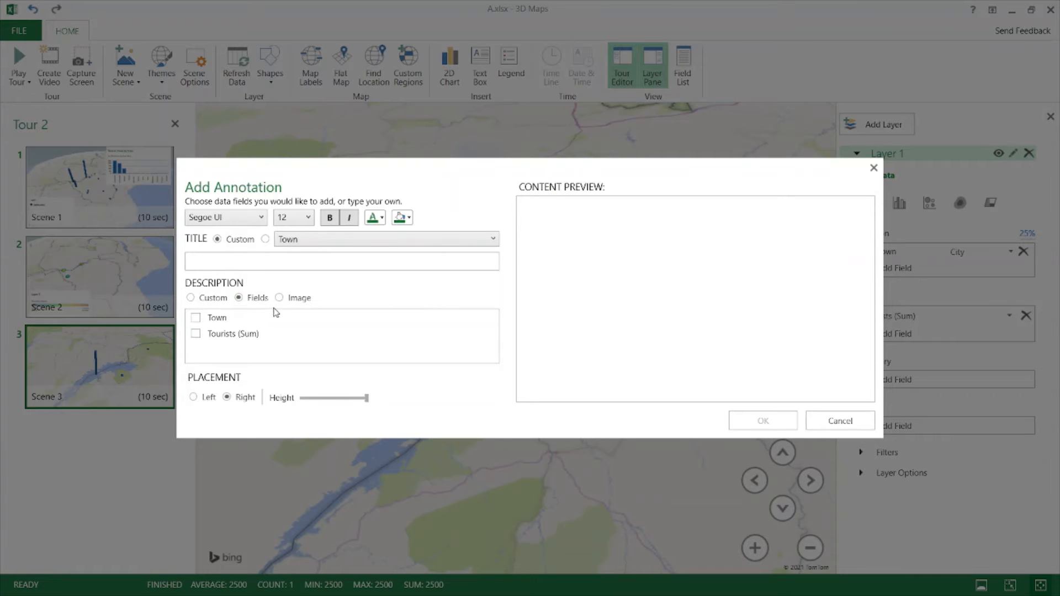
{"action": "left_click", "coordinate": [278, 298]}
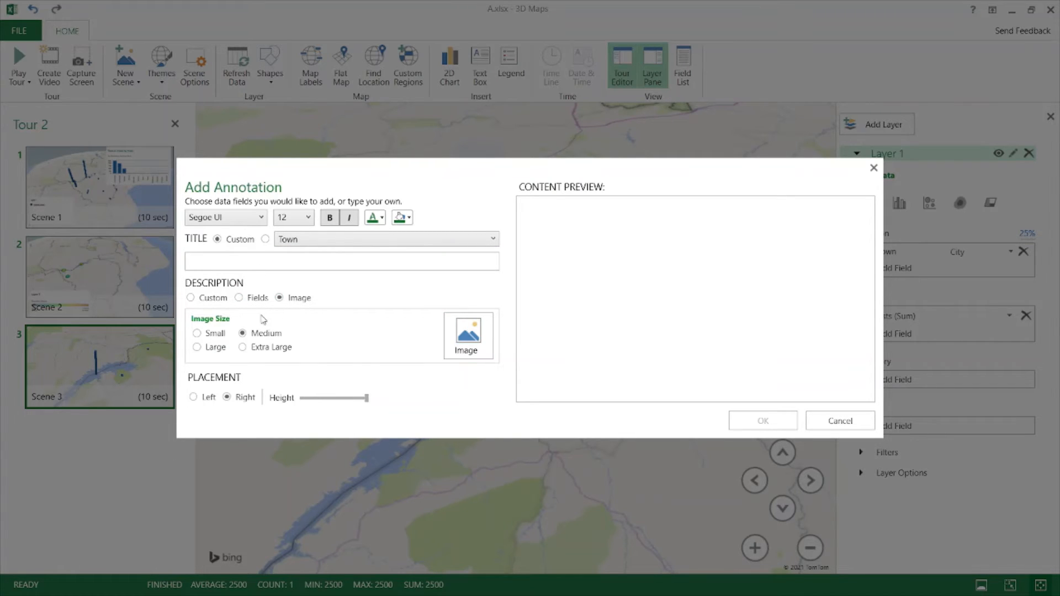
{"action": "left_click", "coordinate": [208, 302]}
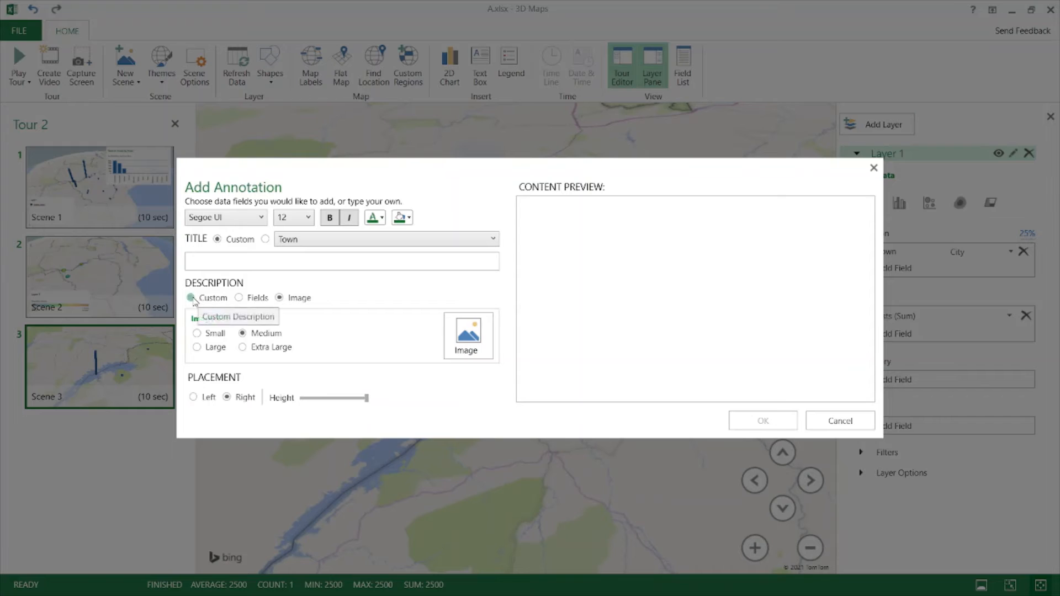
{"action": "left_click", "coordinate": [240, 298]}
{"action": "left_click", "coordinate": [196, 335]}
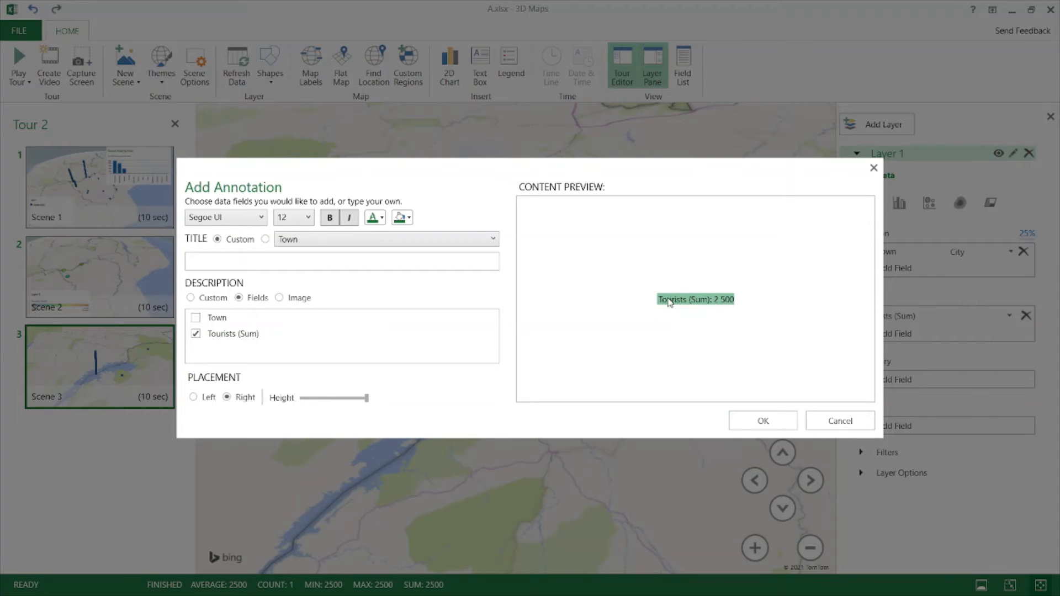
- Make the annotation text bold, italic and red with a bright green highlight
{"action": "left_click", "coordinate": [346, 219]}
{"action": "left_click", "coordinate": [330, 218]}
{"action": "left_click", "coordinate": [348, 219]}
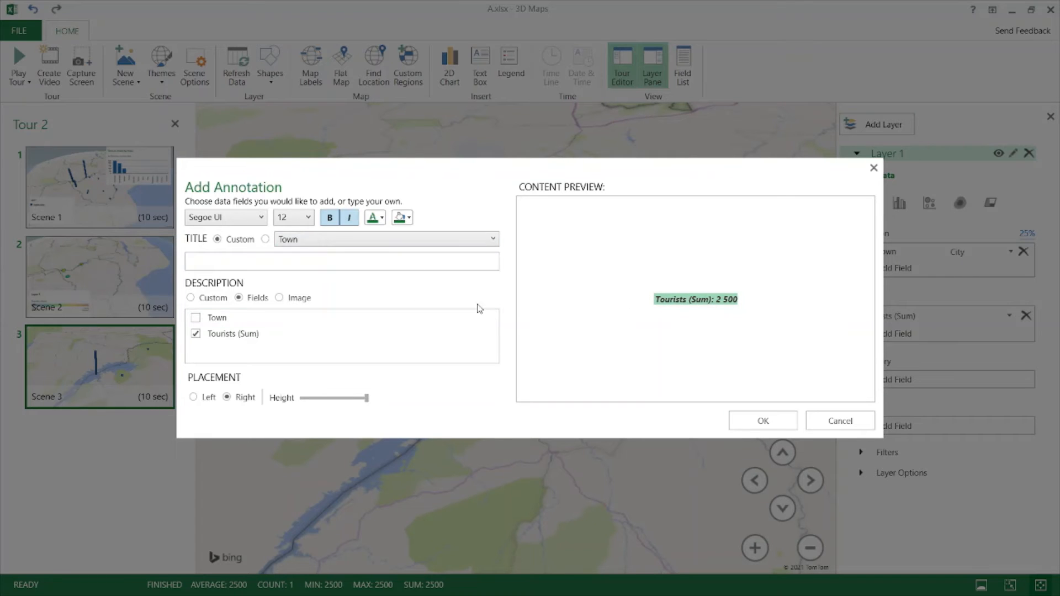
{"action": "left_click", "coordinate": [382, 219]}
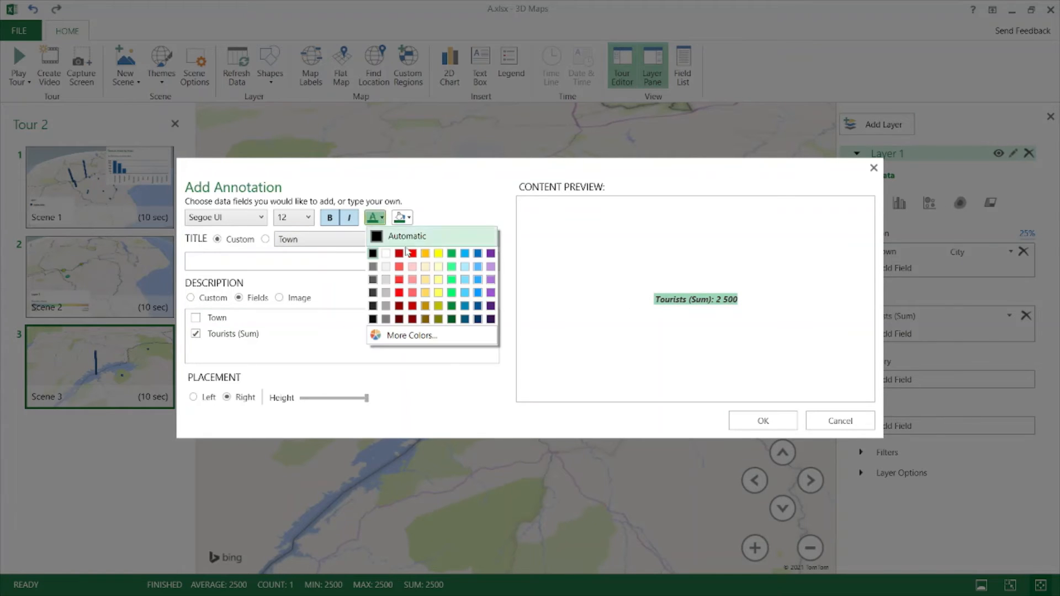
{"action": "left_click", "coordinate": [551, 281]}
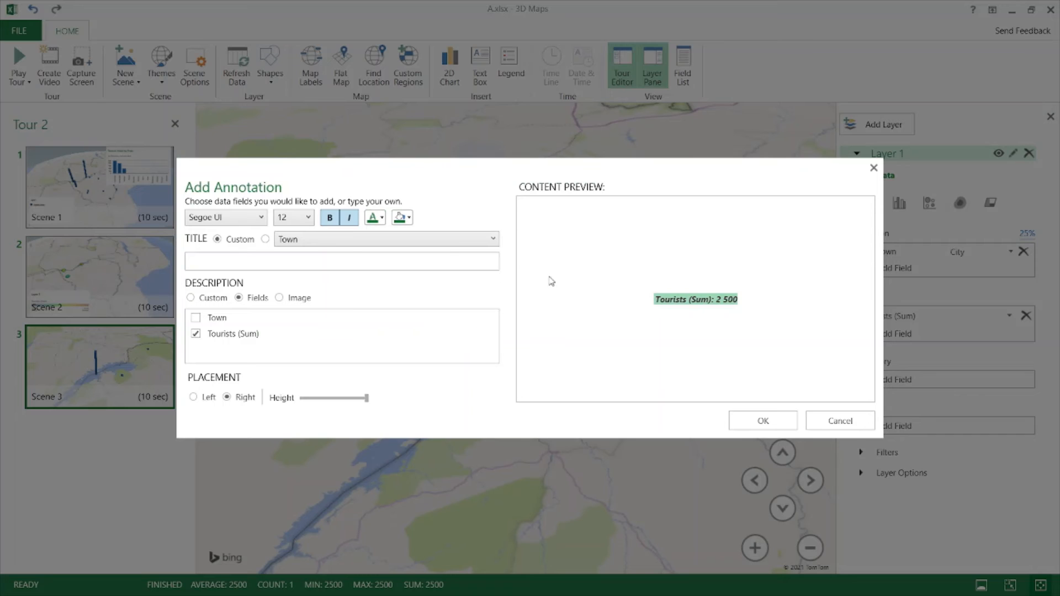
{"action": "left_click", "coordinate": [381, 218]}
{"action": "left_click", "coordinate": [400, 257]}
{"action": "left_click", "coordinate": [398, 265]}
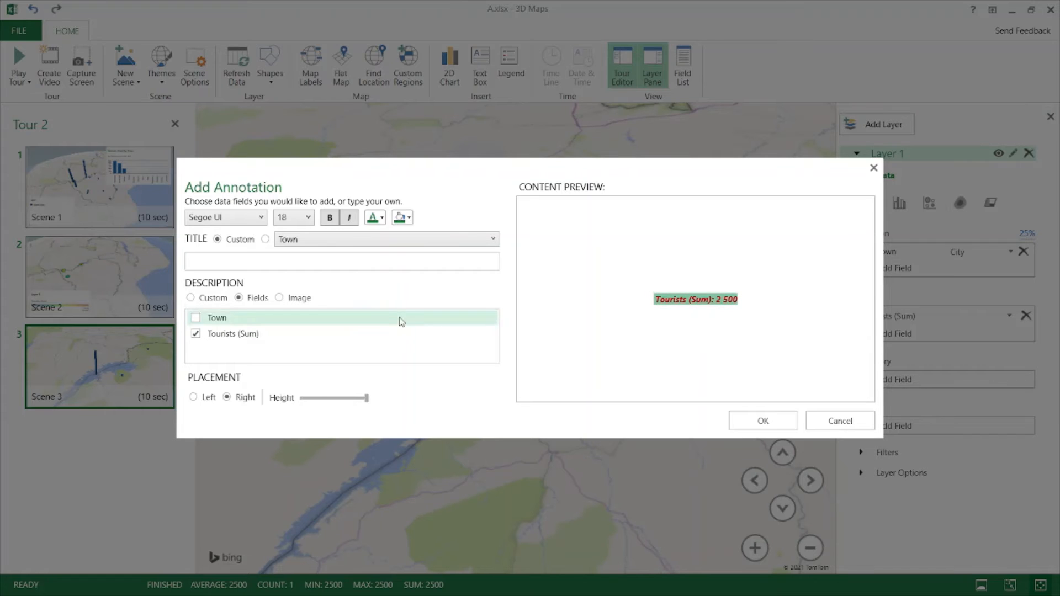
{"action": "left_click", "coordinate": [408, 218]}
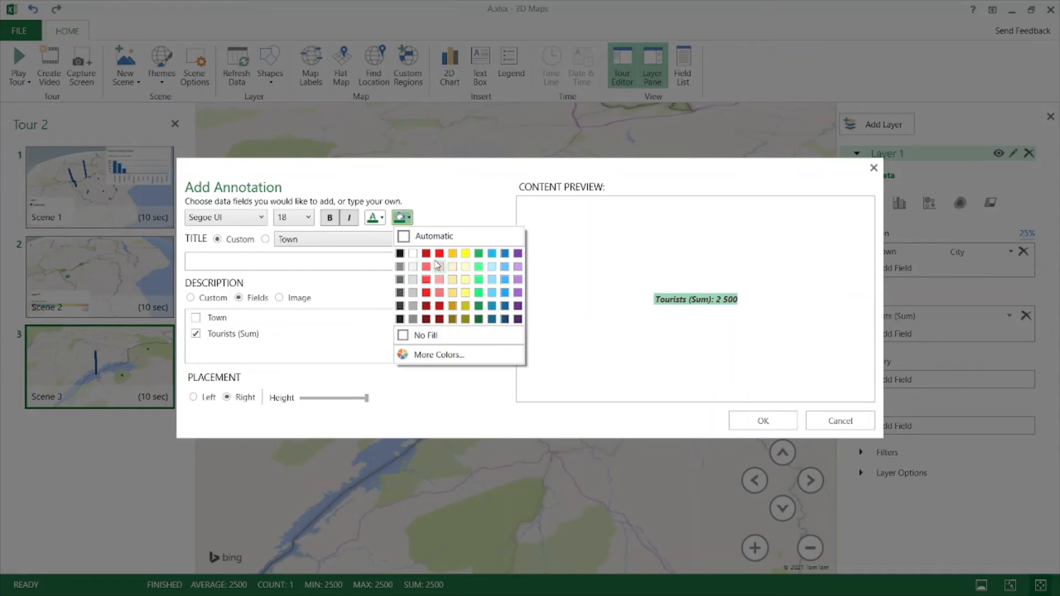
{"action": "left_click", "coordinate": [476, 268]}
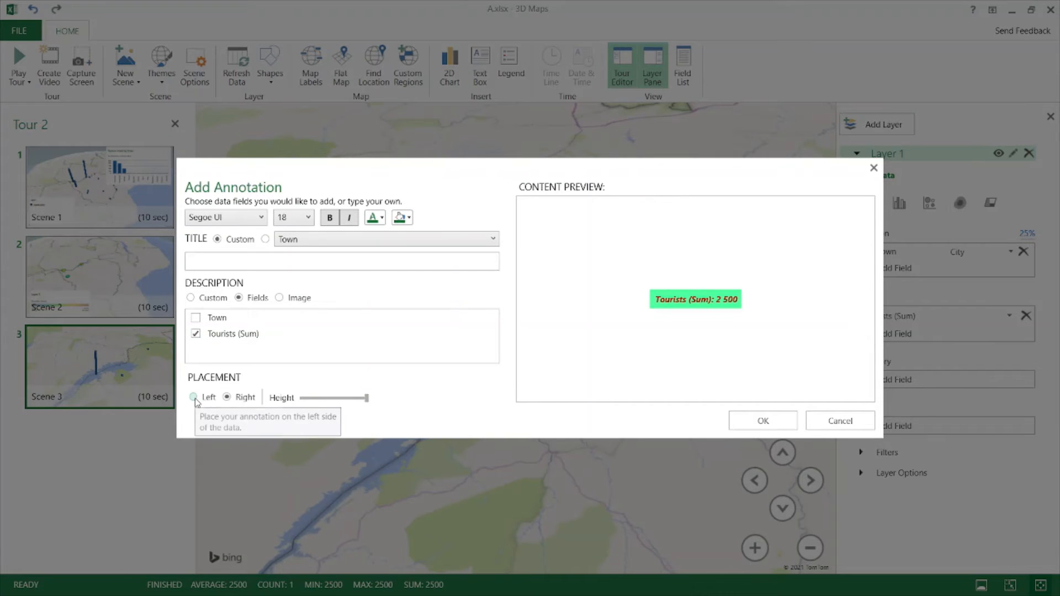
- Take the annotation title from the Town field and switch the description to an image
{"action": "left_click", "coordinate": [317, 240]}
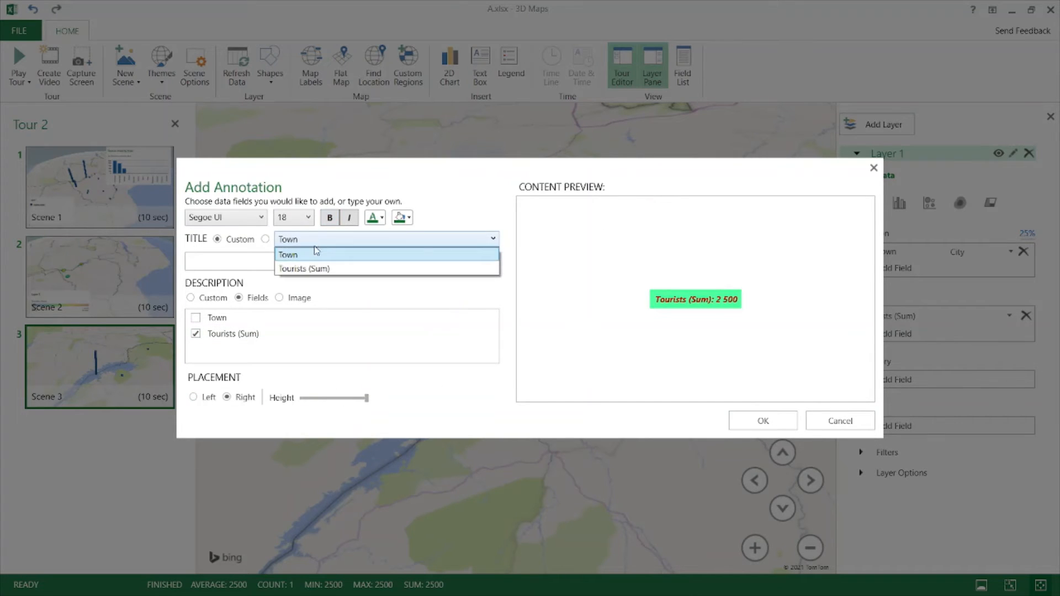
{"action": "left_click", "coordinate": [301, 255]}
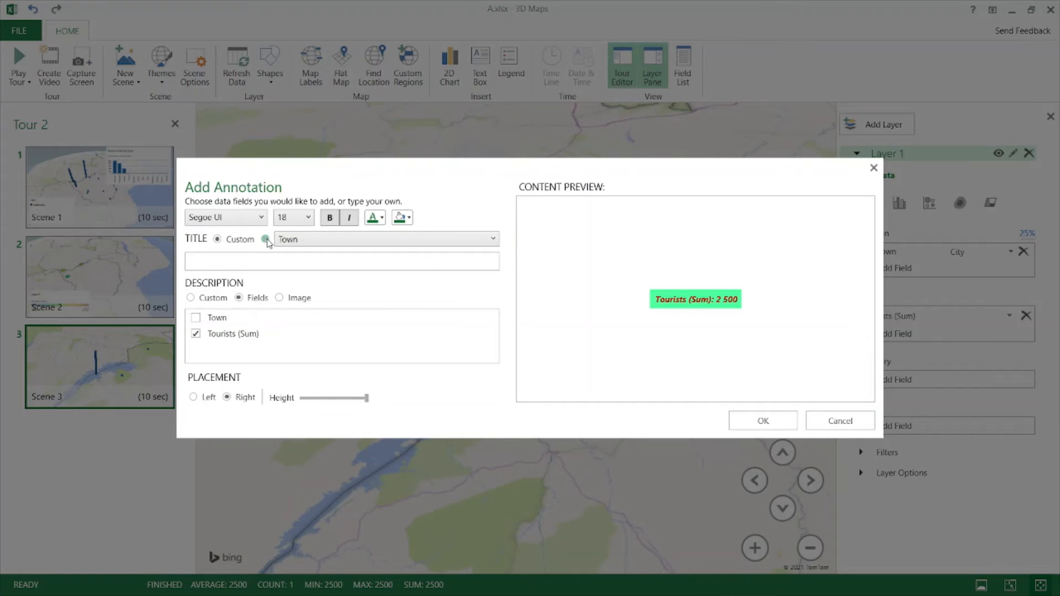
{"action": "left_click", "coordinate": [266, 240]}
{"action": "left_click", "coordinate": [279, 298]}
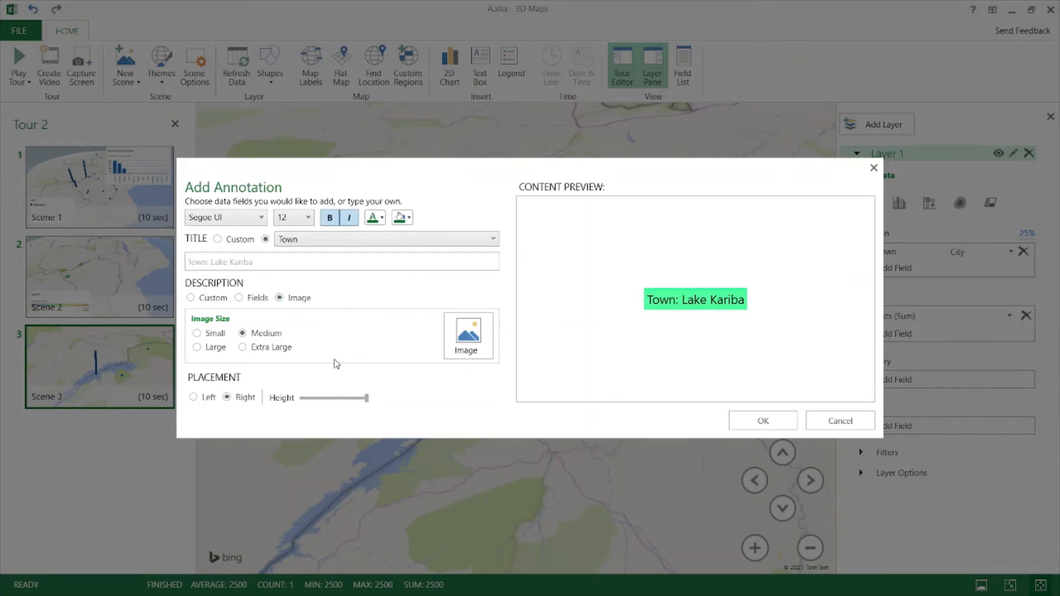
- Insert the Kariba photo at Extra Large with No Fill title background, and place the annotation
{"action": "left_click", "coordinate": [468, 334]}
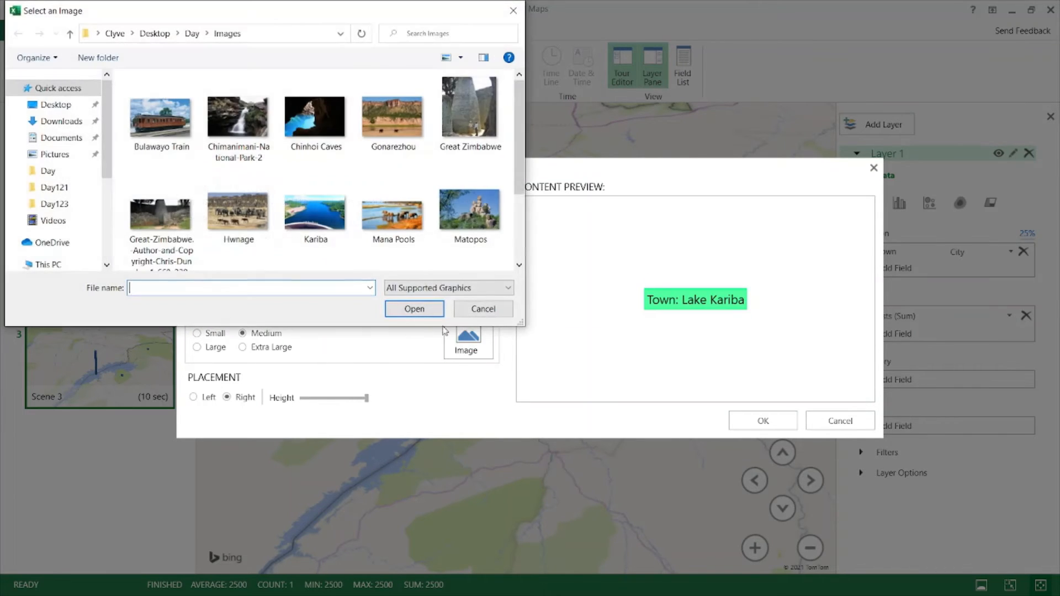
{"action": "left_click", "coordinate": [329, 224]}
{"action": "left_click", "coordinate": [414, 308]}
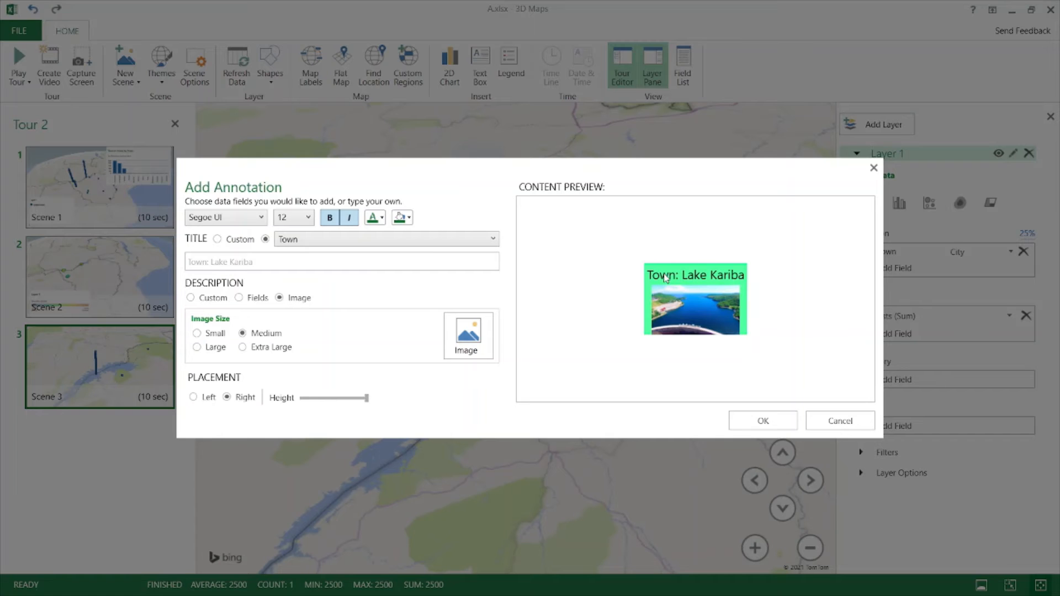
{"action": "left_click", "coordinate": [404, 217]}
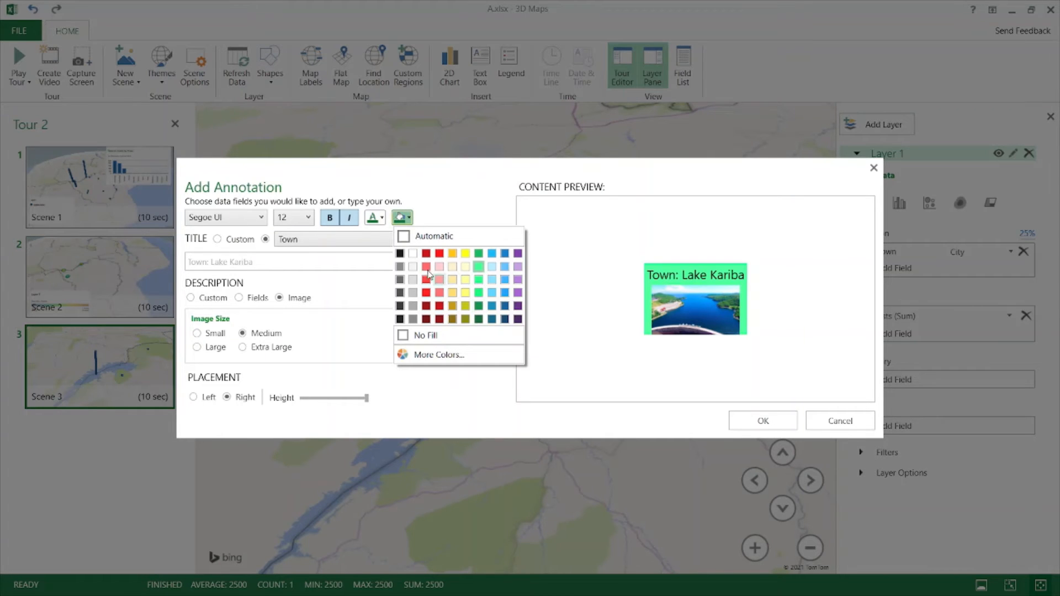
{"action": "left_click", "coordinate": [430, 335]}
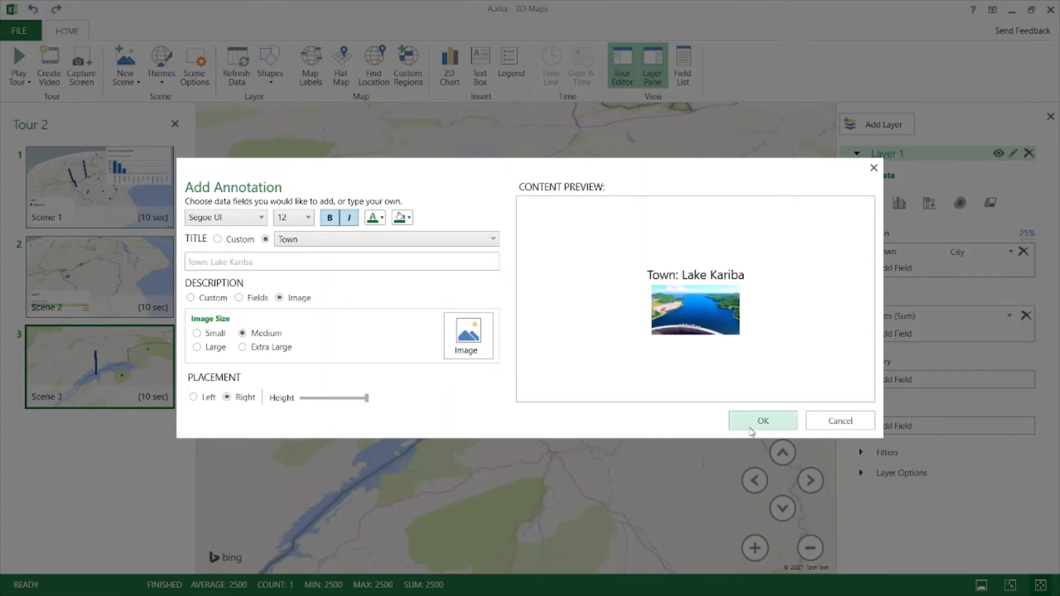
{"action": "left_click", "coordinate": [243, 348]}
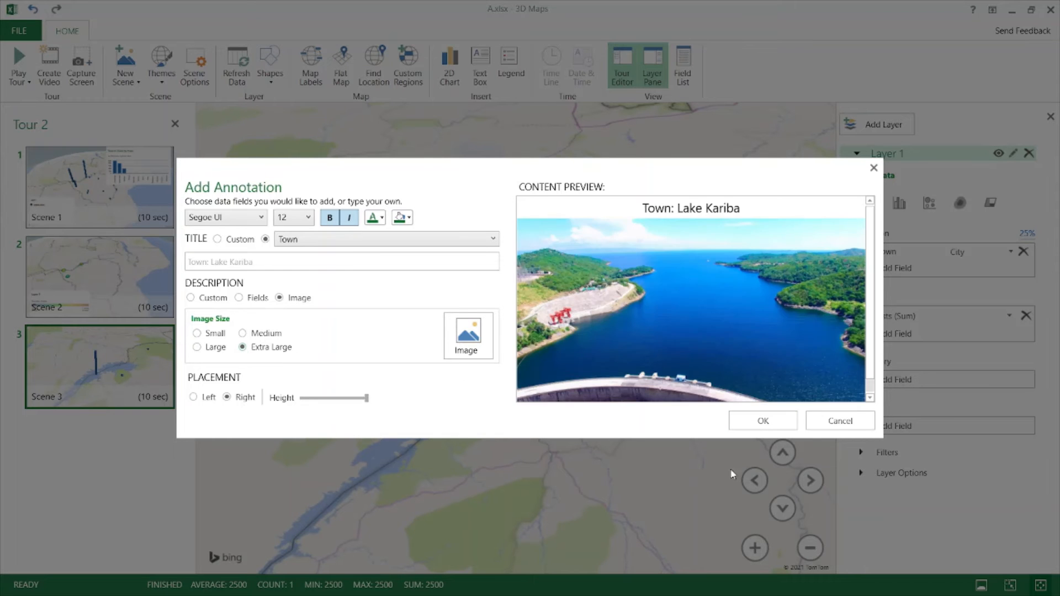
{"action": "left_click", "coordinate": [763, 422]}
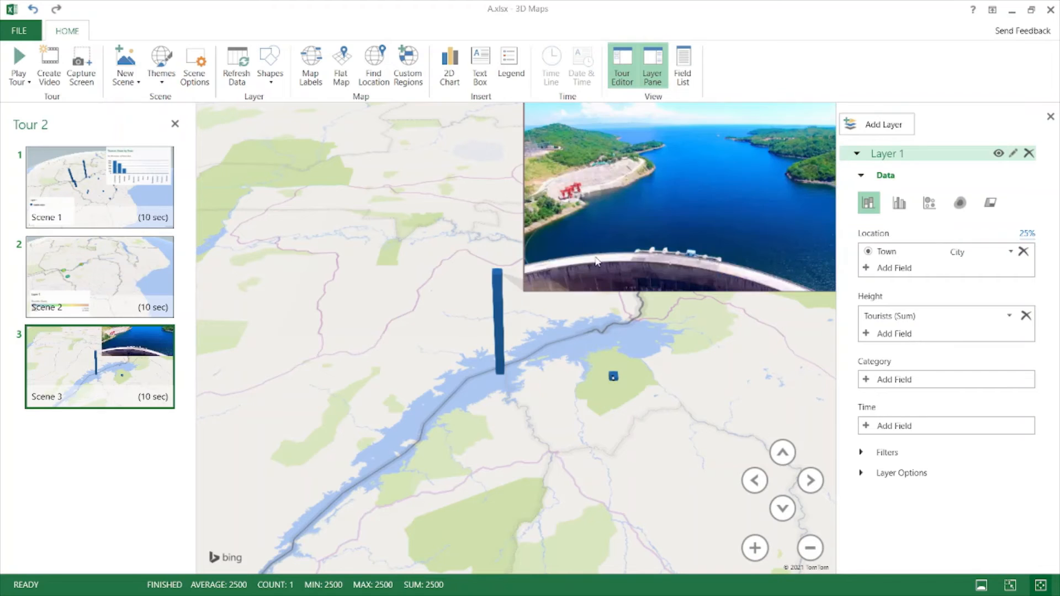
- Edit the Lake Kariba annotation to sit on the left at a lower height
{"action": "mouse_move", "coordinate": [663, 210]}
{"action": "left_mouse_down"}
{"action": "mouse_move", "coordinate": [584, 190]}
{"action": "mouse_move", "coordinate": [661, 198]}
{"action": "left_mouse_up"}
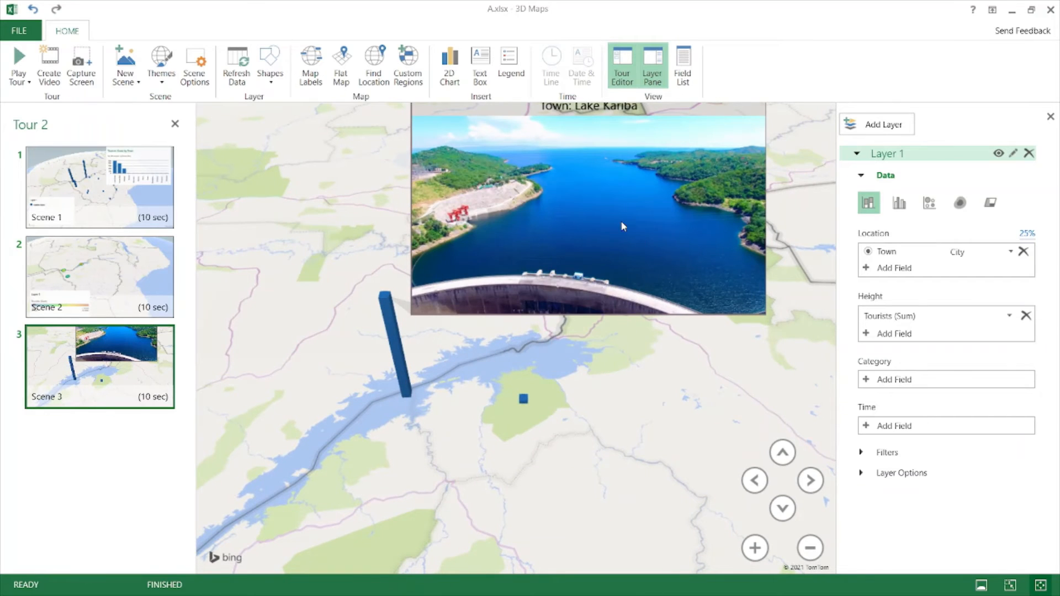
{"action": "right_click", "coordinate": [515, 265]}
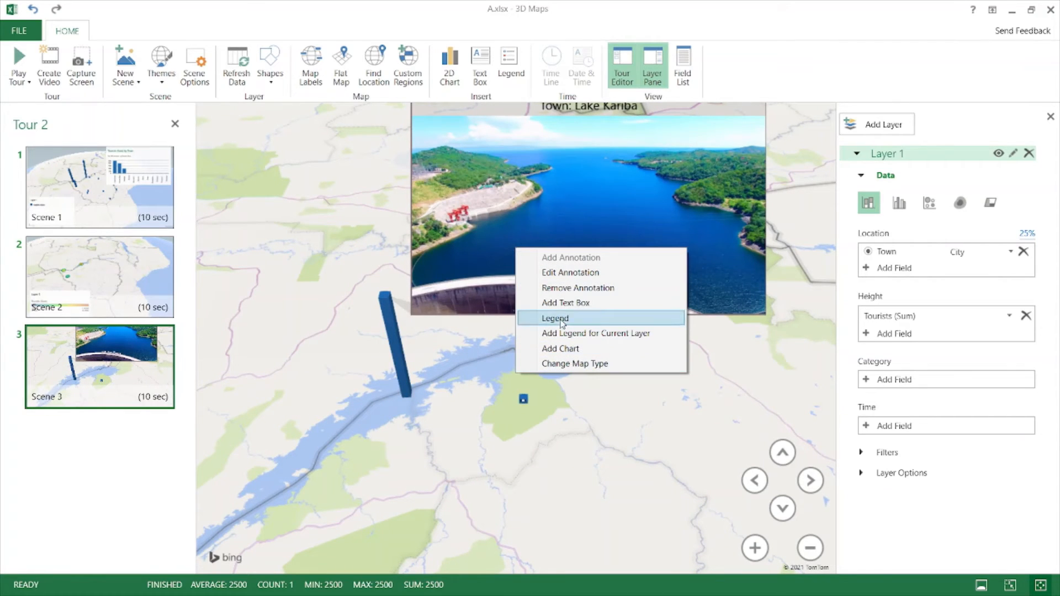
{"action": "left_click", "coordinate": [569, 272]}
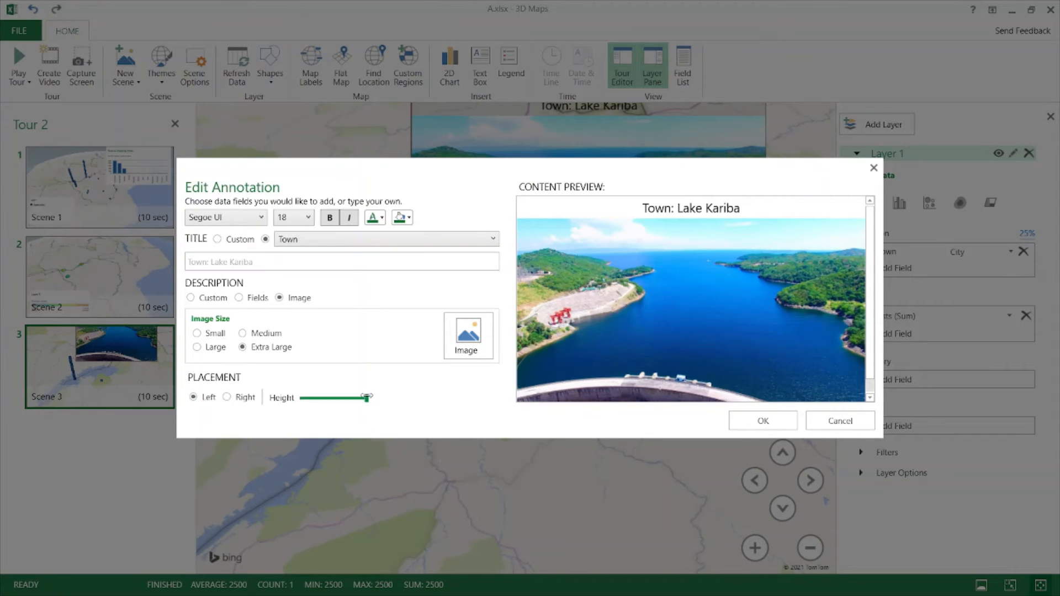
{"action": "left_click_drag", "start_coordinate": [365, 398], "coordinate": [322, 397]}
{"action": "left_click", "coordinate": [737, 422]}
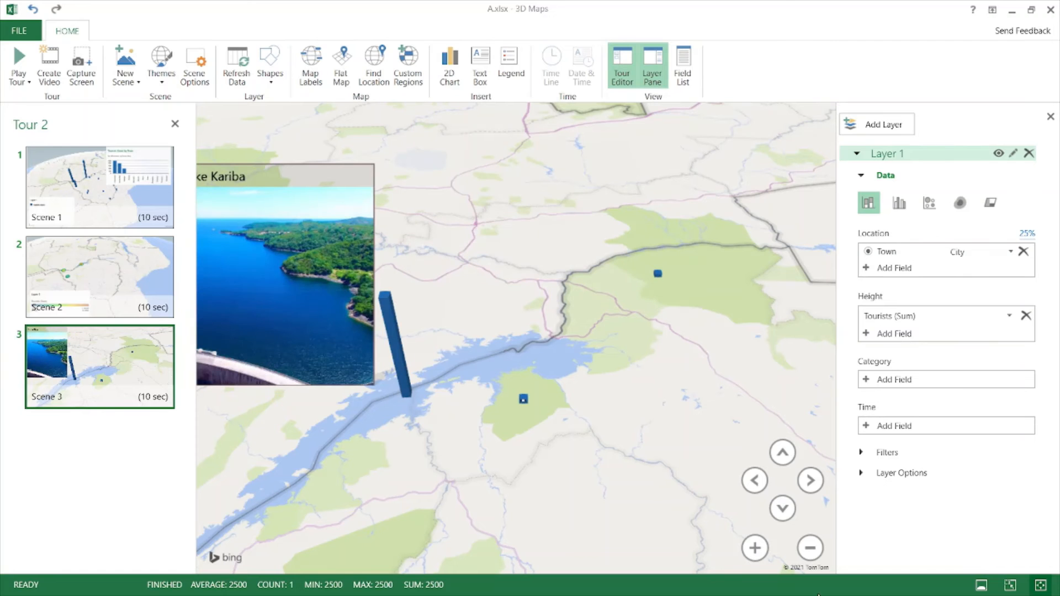
- Pan the map to frame the whole annotation and hide the layer pane
{"action": "left_click_drag", "start_coordinate": [566, 433], "coordinate": [723, 410]}
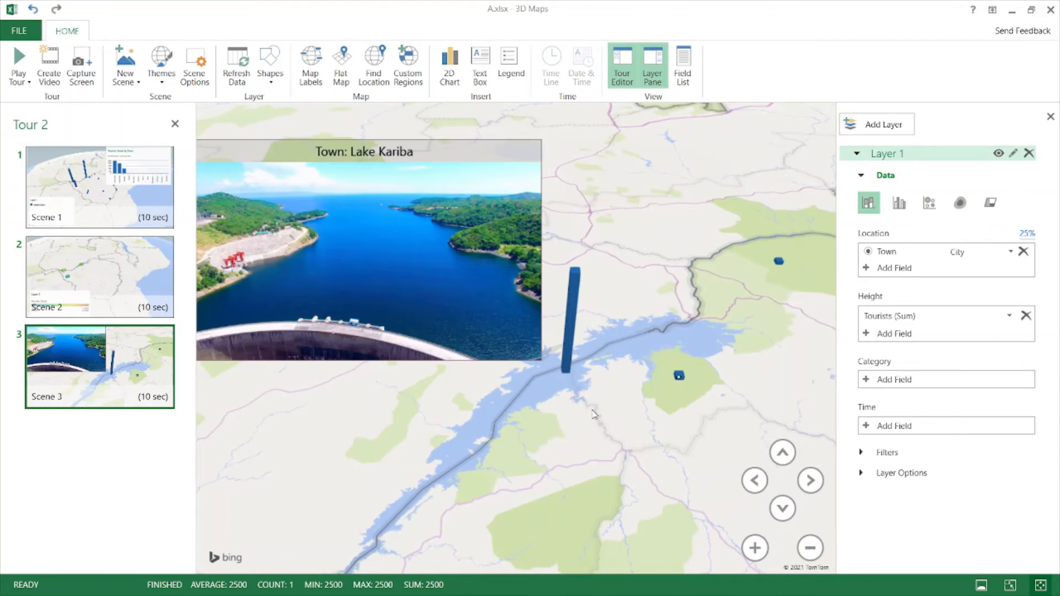
{"action": "left_click_drag", "start_coordinate": [594, 415], "coordinate": [665, 408]}
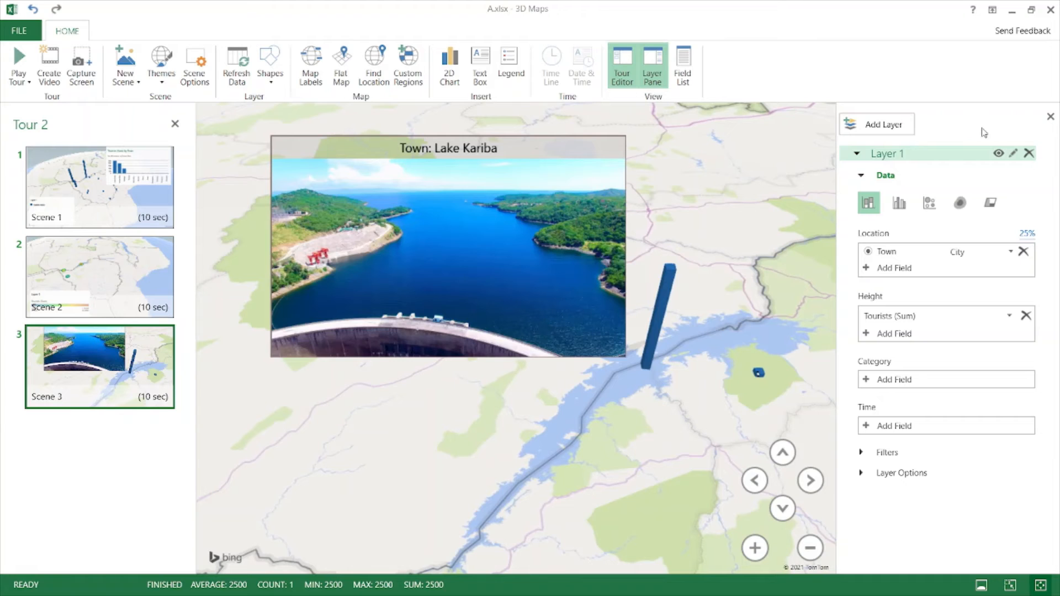
{"action": "left_click", "coordinate": [1051, 117]}
{"action": "mouse_move", "coordinate": [542, 258]}
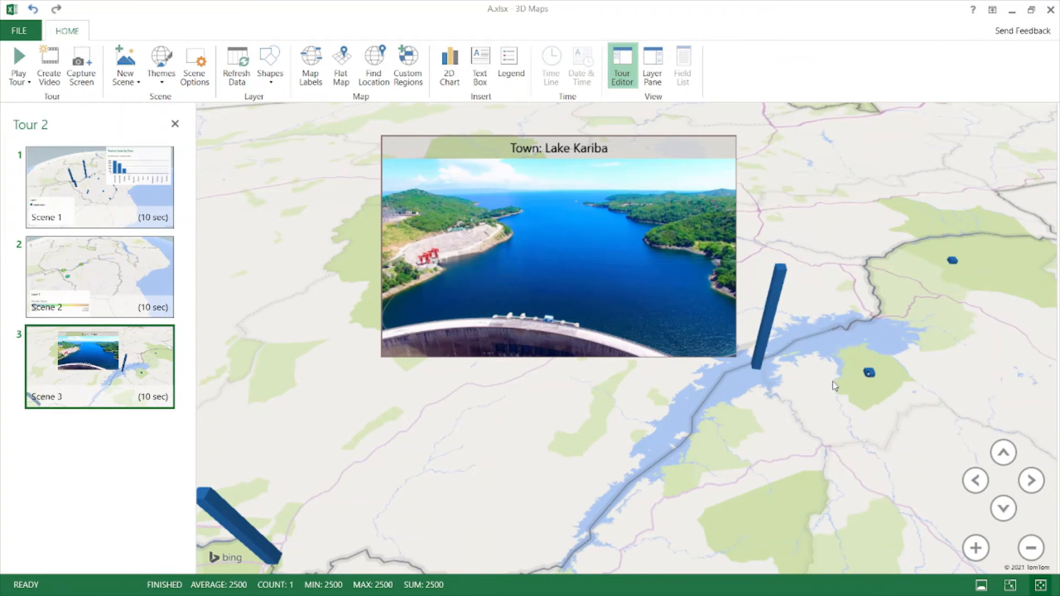
- Start a new text box with the bold title TEXT
{"action": "right_click", "coordinate": [761, 367]}
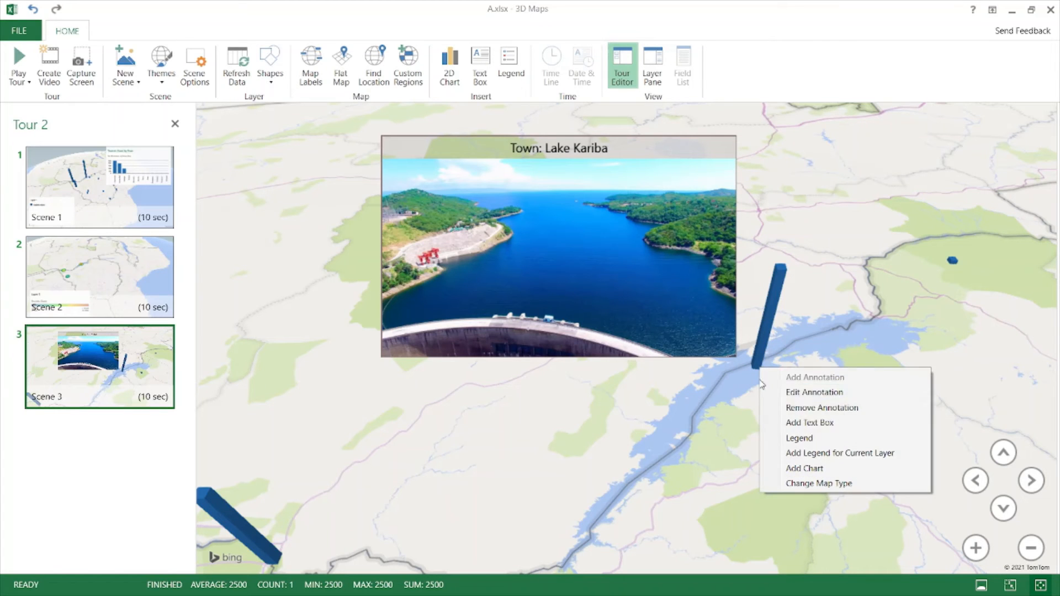
{"action": "left_click", "coordinate": [813, 423]}
{"action": "left_click", "coordinate": [267, 286]}
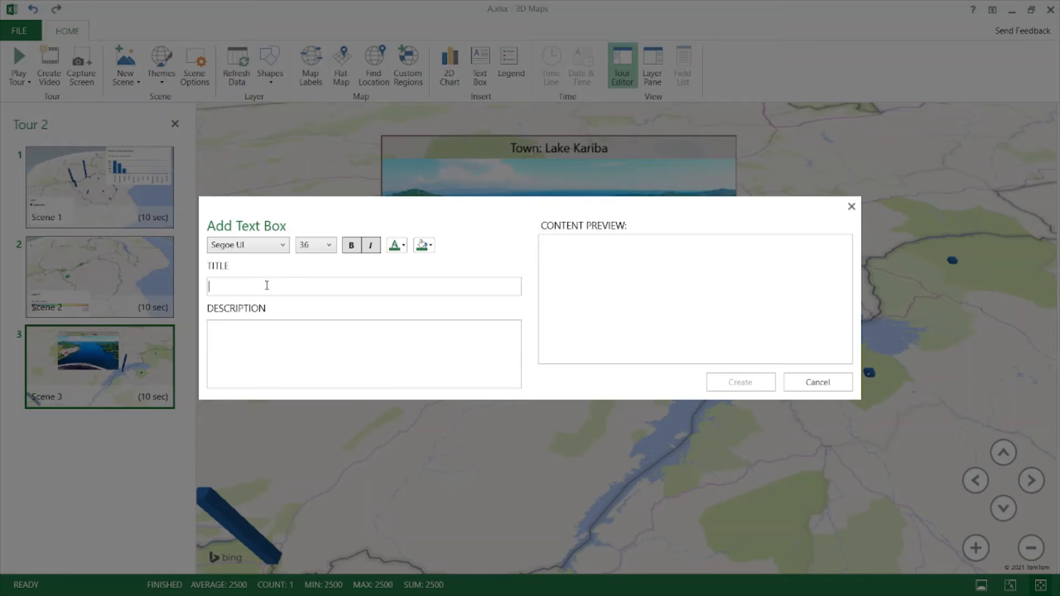
{"action": "type", "text": "TEXT"}
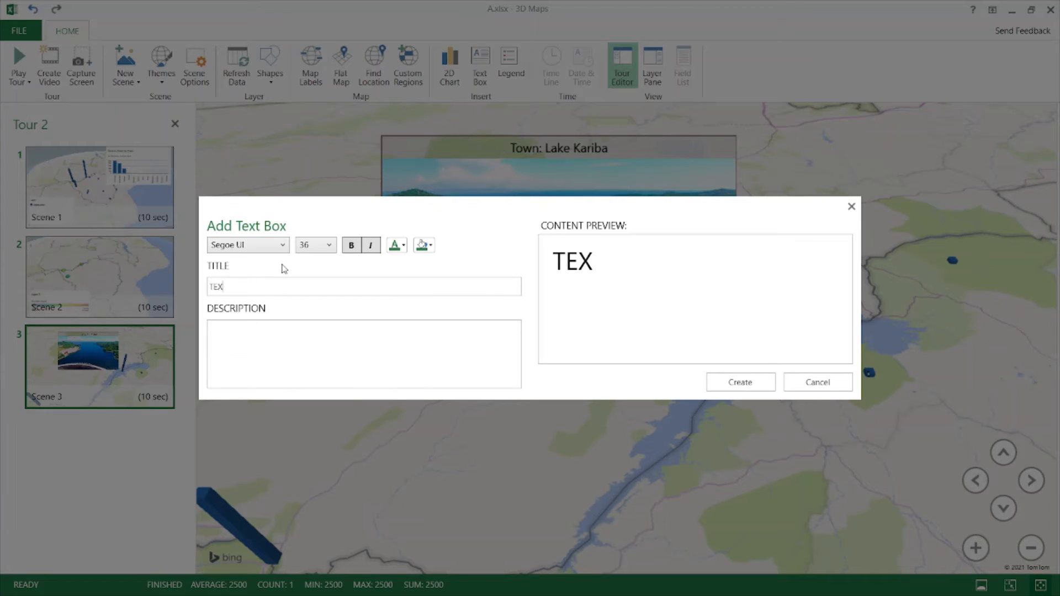
{"action": "left_click", "coordinate": [351, 246]}
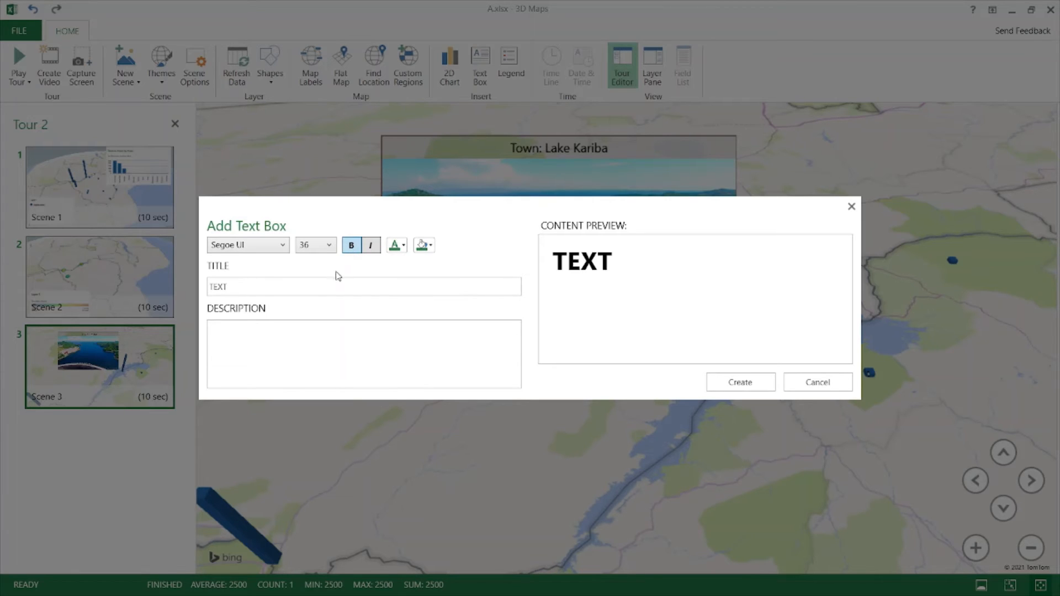
- Add the italic 12-point description 'Here add text', create the box, and move it to the upper right
{"action": "left_click", "coordinate": [271, 341]}
{"action": "type", "text": "Here add text"}
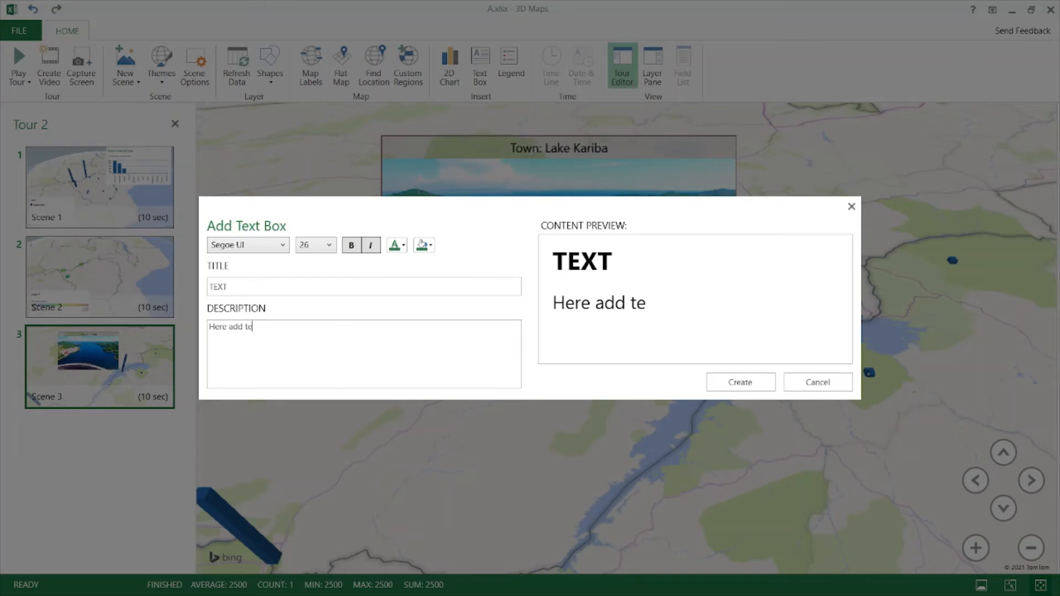
{"action": "left_click", "coordinate": [371, 245]}
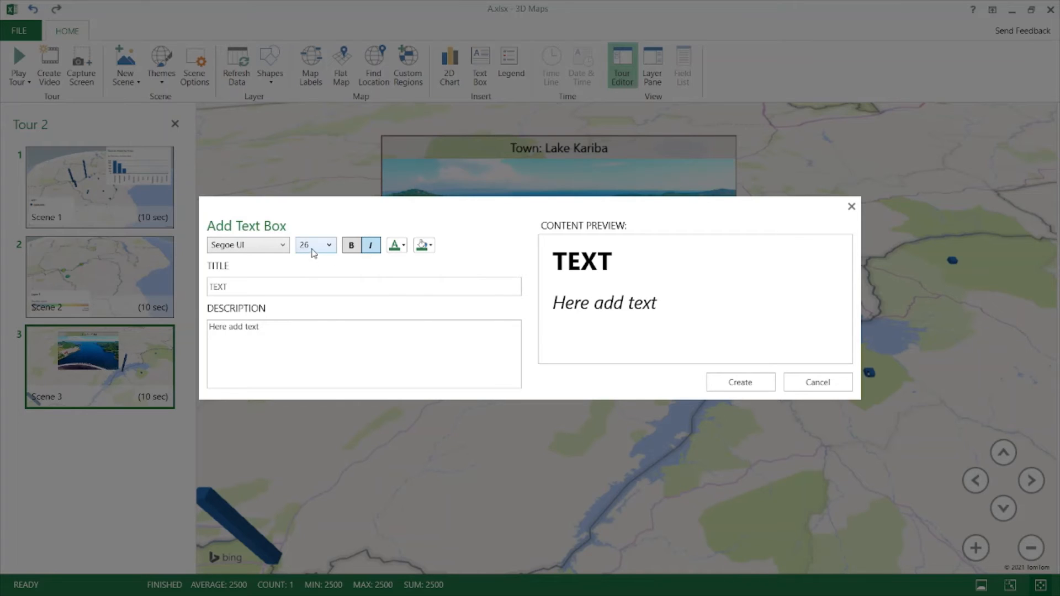
{"action": "left_click", "coordinate": [329, 244]}
{"action": "left_click", "coordinate": [313, 289]}
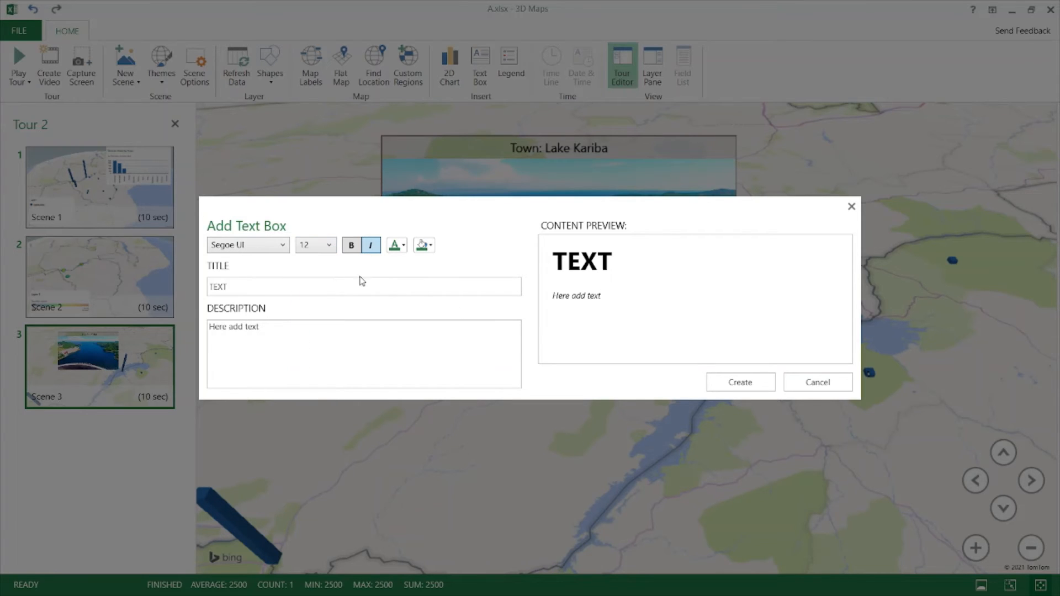
{"action": "left_click", "coordinate": [743, 382]}
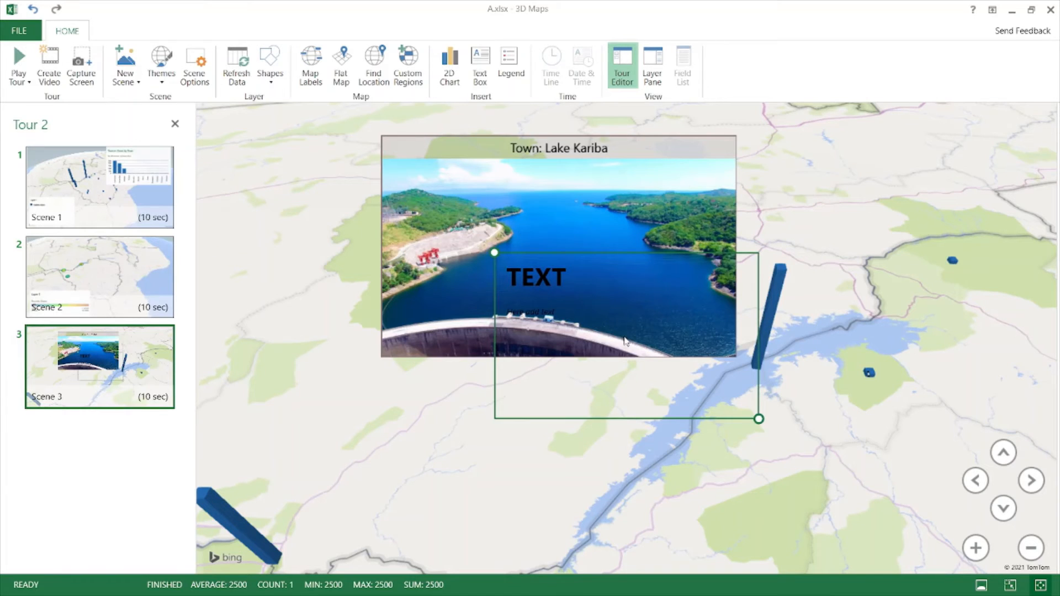
{"action": "left_click_drag", "start_coordinate": [694, 265], "coordinate": [908, 174]}
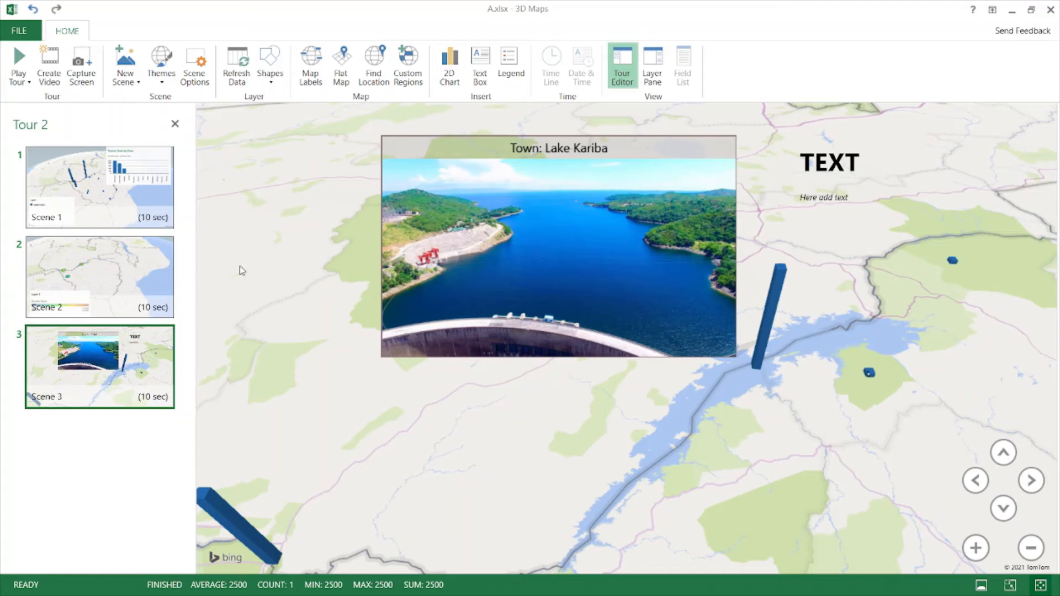
- Add Scene 4 as a copy of Scene 3 and delete its TEXT box
{"action": "mouse_move", "coordinate": [132, 387]}
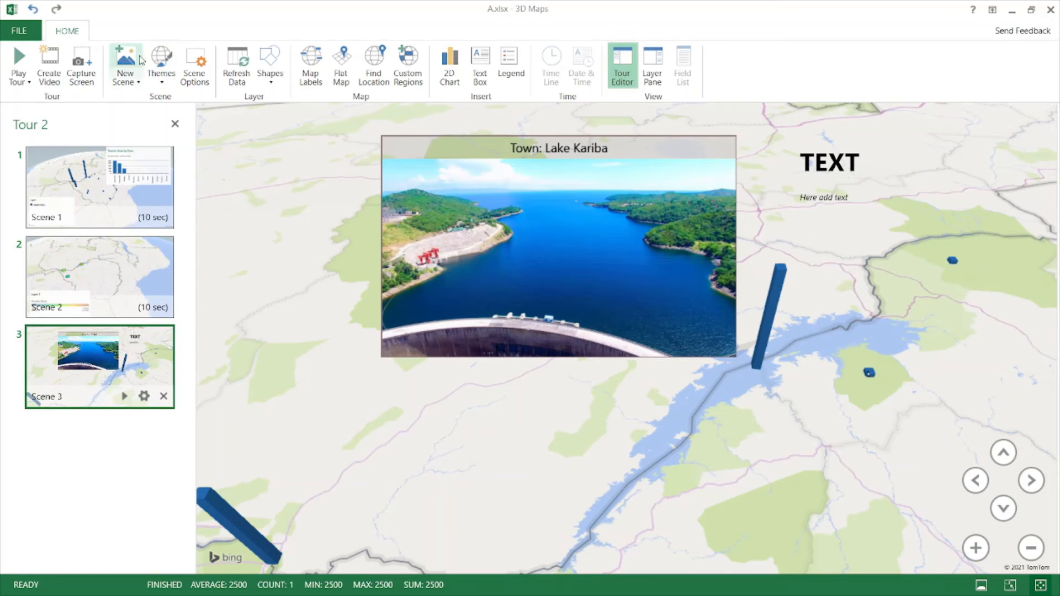
{"action": "left_click", "coordinate": [126, 78]}
{"action": "left_click", "coordinate": [182, 104]}
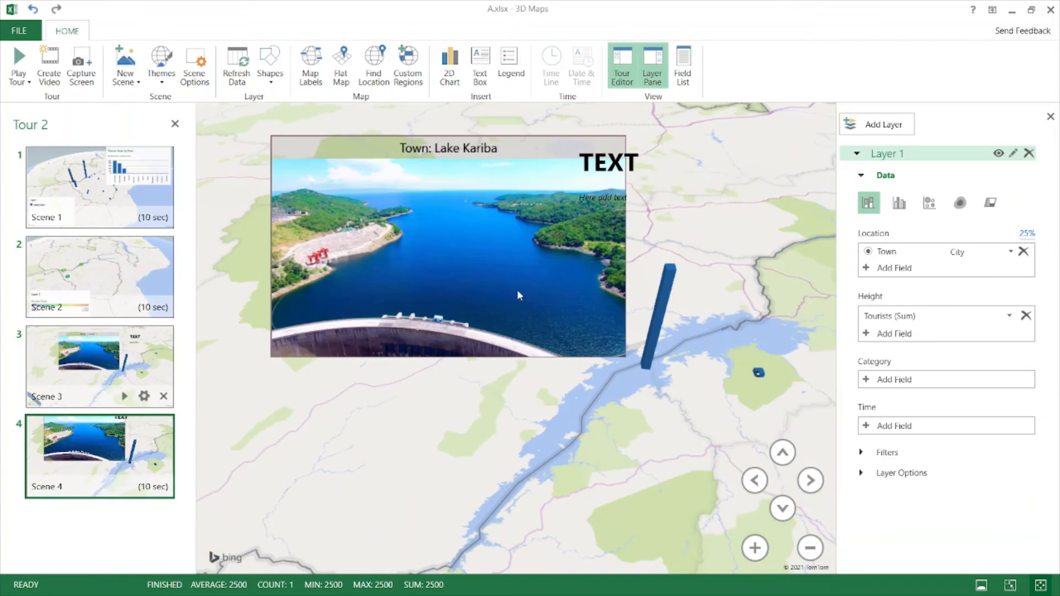
{"action": "left_click_drag", "start_coordinate": [748, 396], "coordinate": [674, 317]}
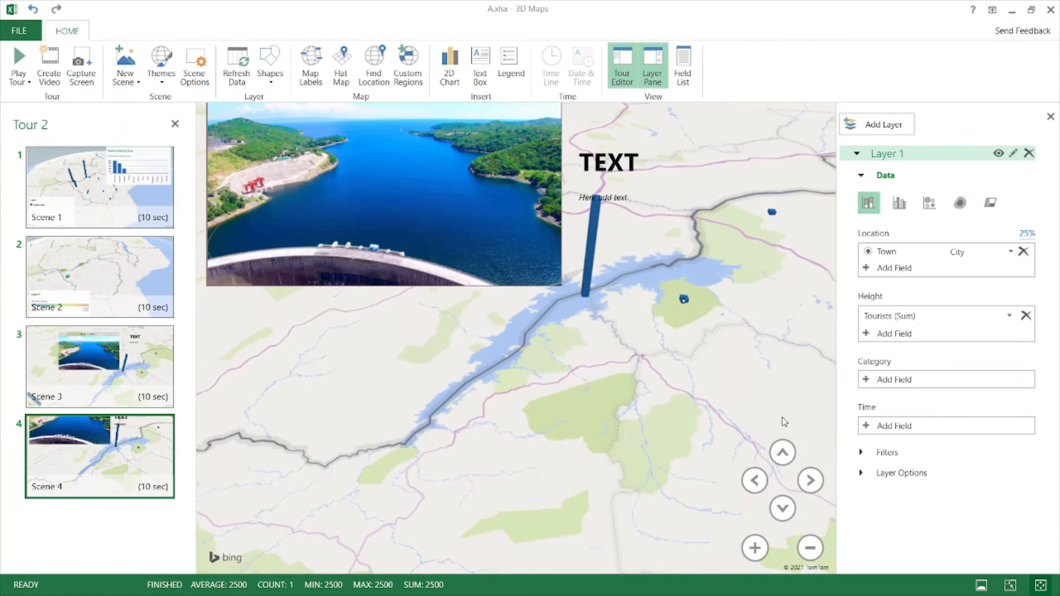
{"action": "left_click_drag", "start_coordinate": [784, 419], "coordinate": [600, 121]}
{"action": "left_click_drag", "start_coordinate": [766, 422], "coordinate": [824, 529]}
{"action": "left_click_drag", "start_coordinate": [645, 240], "coordinate": [649, 505]}
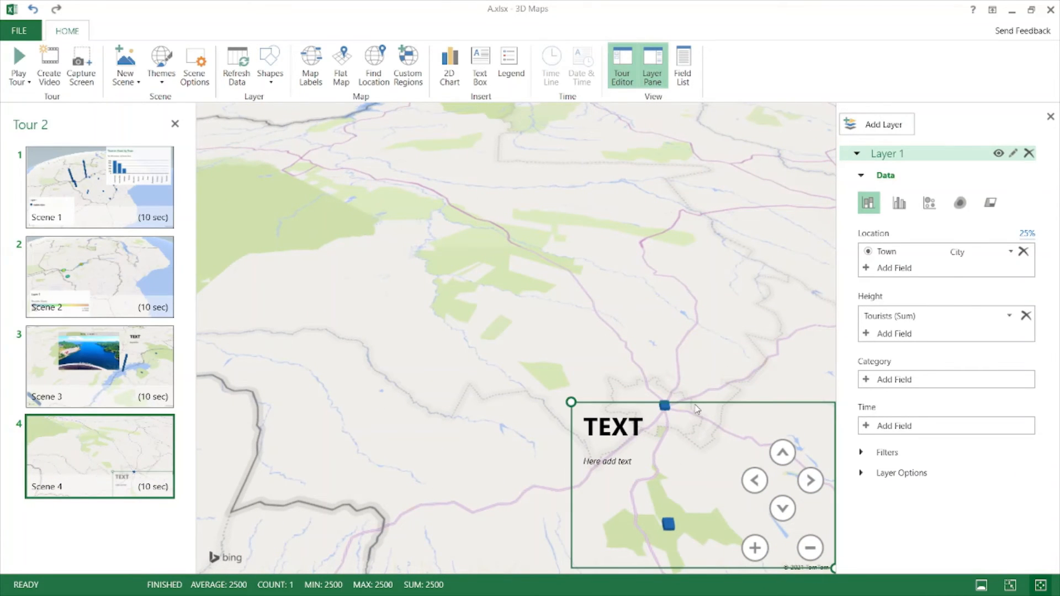
{"action": "key", "text": "Delete"}
- Remove the Kariba dam photo annotation from Scene 4
{"action": "left_click_drag", "start_coordinate": [352, 178], "coordinate": [700, 541]}
{"action": "left_click_drag", "start_coordinate": [589, 169], "coordinate": [545, 278]}
{"action": "right_click", "coordinate": [507, 186]}
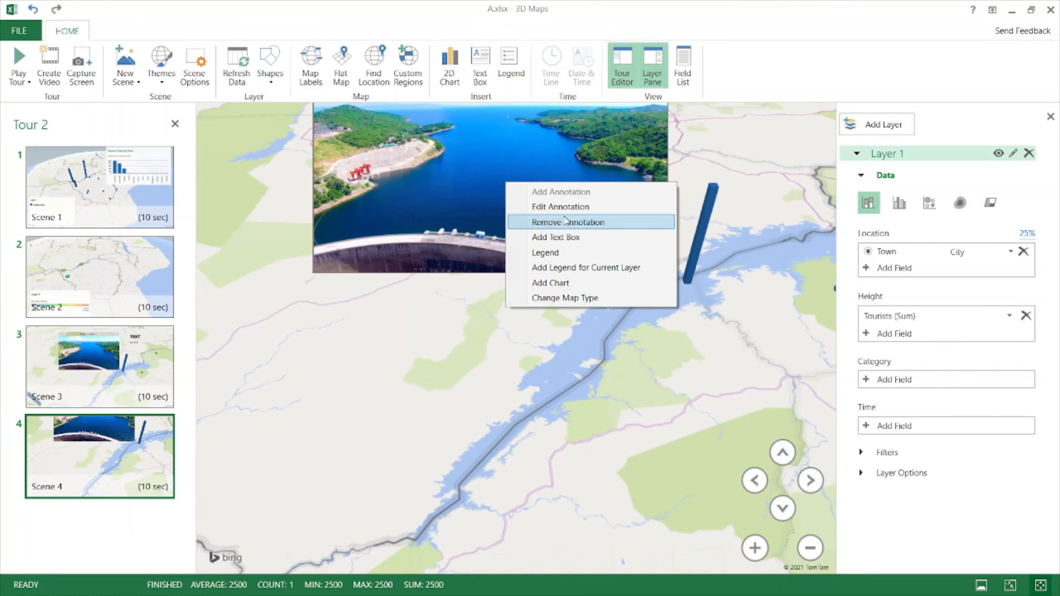
{"action": "left_click", "coordinate": [569, 223]}
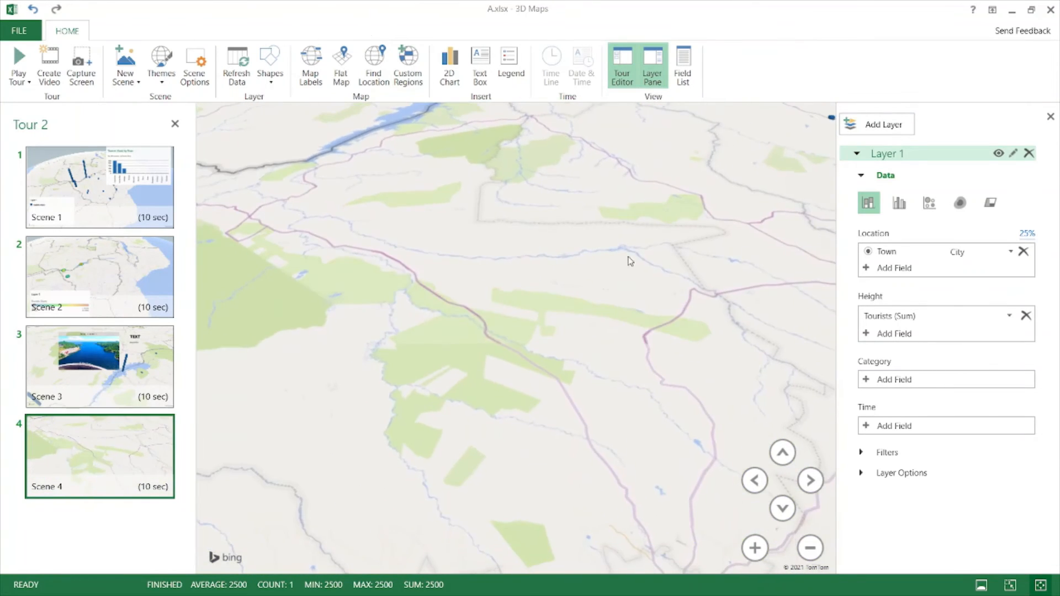
- Pan and zoom the map to frame Zimbabwe around Great Zimbabwe
{"action": "left_click_drag", "start_coordinate": [488, 115], "coordinate": [445, 61]}
{"action": "left_click_drag", "start_coordinate": [676, 320], "coordinate": [350, 77]}
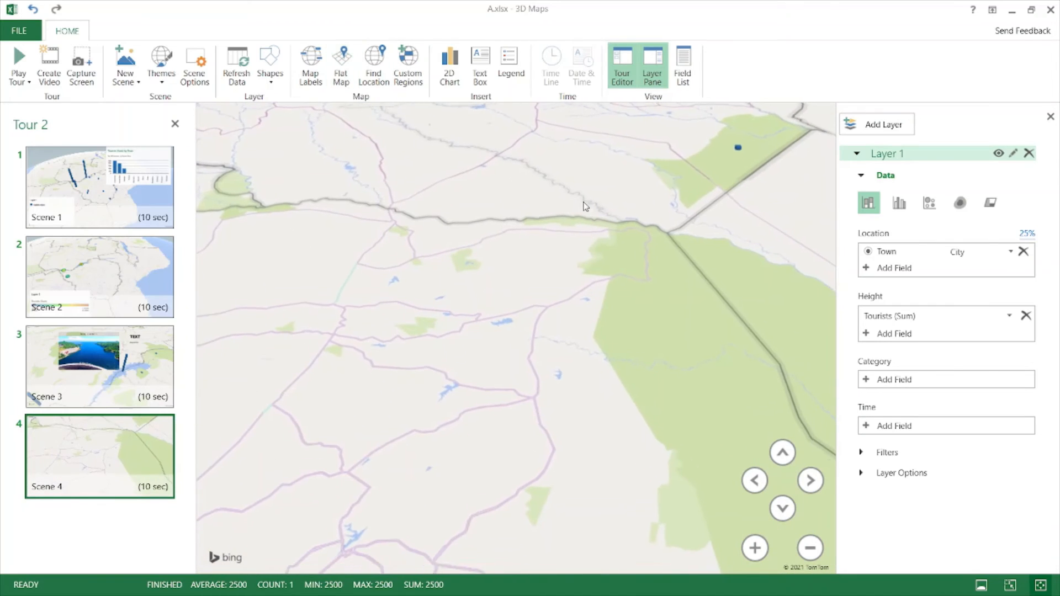
{"action": "left_click_drag", "start_coordinate": [668, 354], "coordinate": [475, 127]}
{"action": "left_click_drag", "start_coordinate": [590, 343], "coordinate": [621, 274]}
{"action": "scroll", "coordinate": [621, 274], "scroll_direction": "down", "scroll_amount": 5}
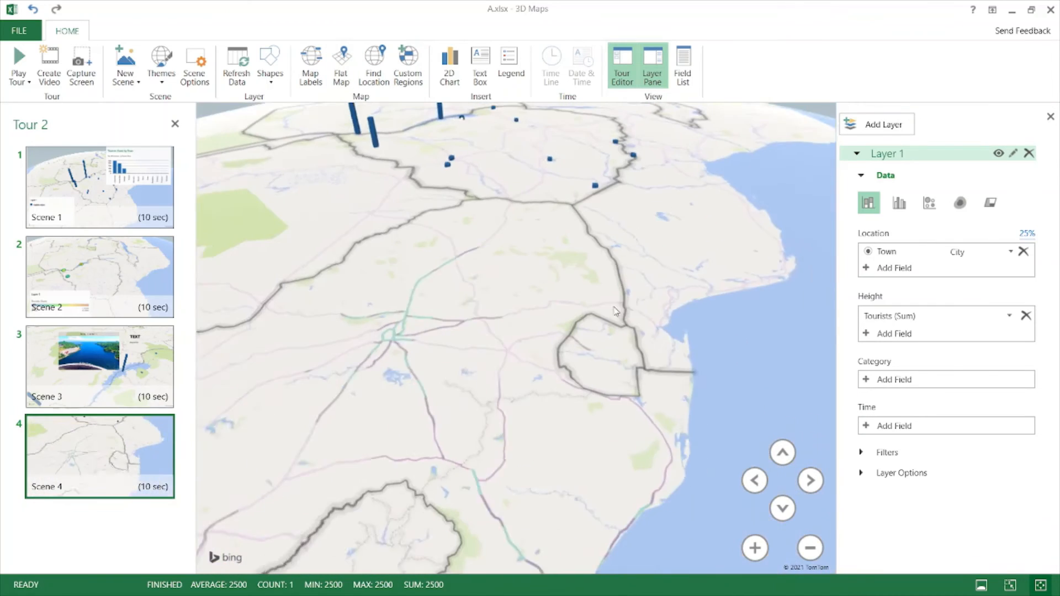
{"action": "left_click_drag", "start_coordinate": [558, 226], "coordinate": [563, 260]}
{"action": "left_click_drag", "start_coordinate": [612, 439], "coordinate": [615, 482]}
{"action": "left_click_drag", "start_coordinate": [718, 306], "coordinate": [638, 300]}
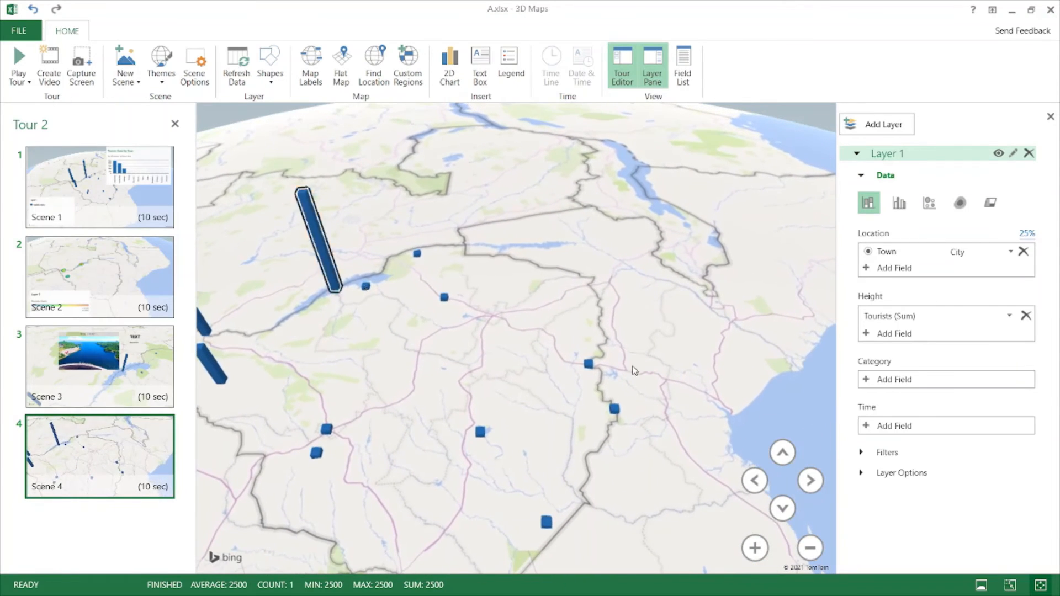
- Annotate the Great Zimbabwe point with a Town title and an Extra Large image at near-minimum height
{"action": "right_click", "coordinate": [480, 438]}
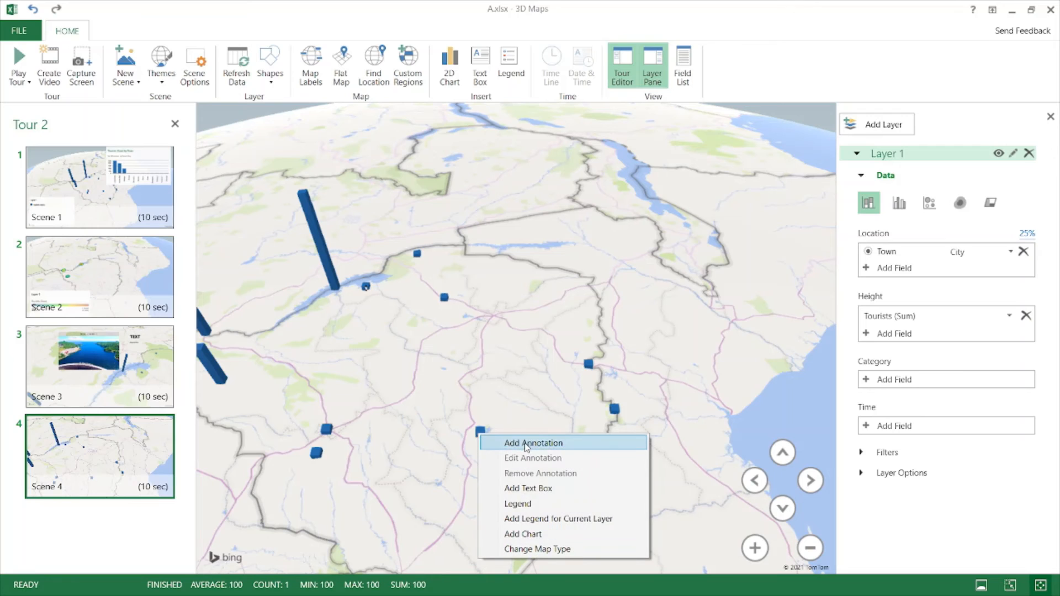
{"action": "left_click", "coordinate": [505, 445]}
{"action": "left_click", "coordinate": [266, 238]}
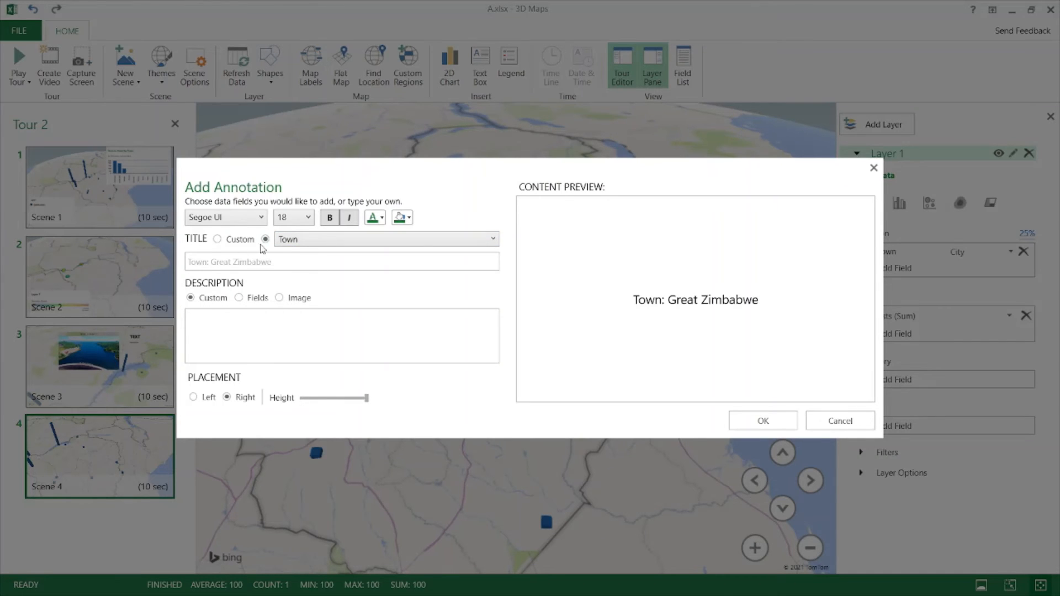
{"action": "left_click", "coordinate": [279, 298]}
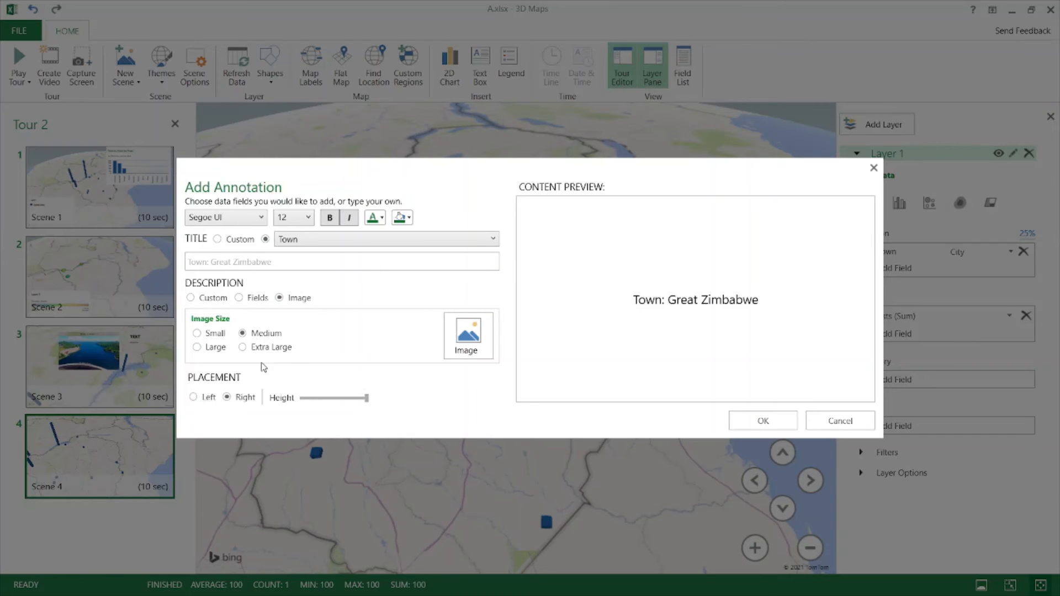
{"action": "left_click", "coordinate": [242, 347]}
{"action": "left_click_drag", "start_coordinate": [367, 398], "coordinate": [285, 401]}
- Insert the Great Zimbabwe photo, place the annotation, and shift the map around it
{"action": "left_click", "coordinate": [464, 336]}
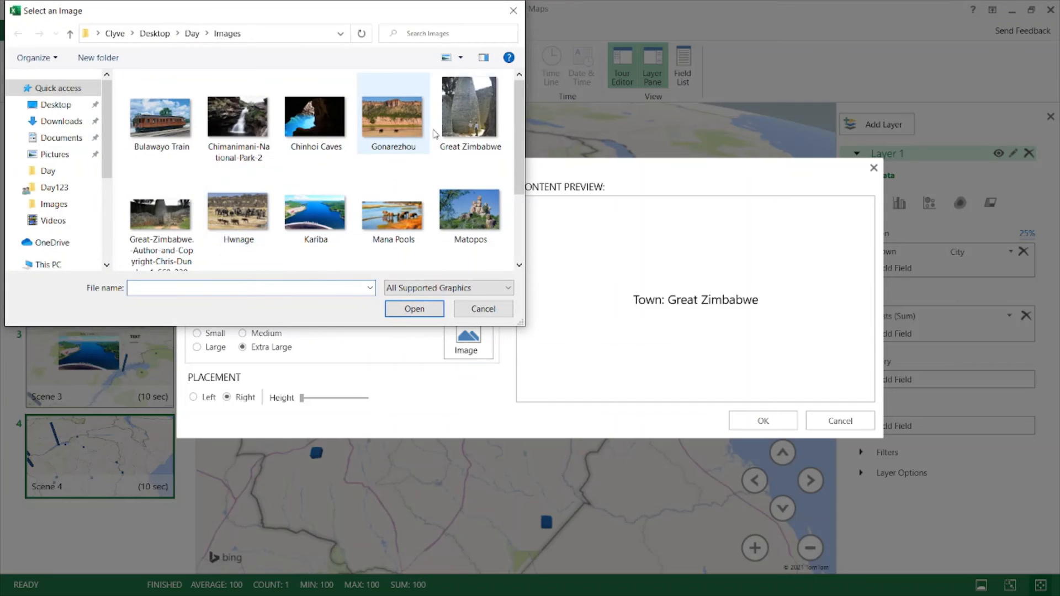
{"action": "left_click", "coordinate": [172, 221]}
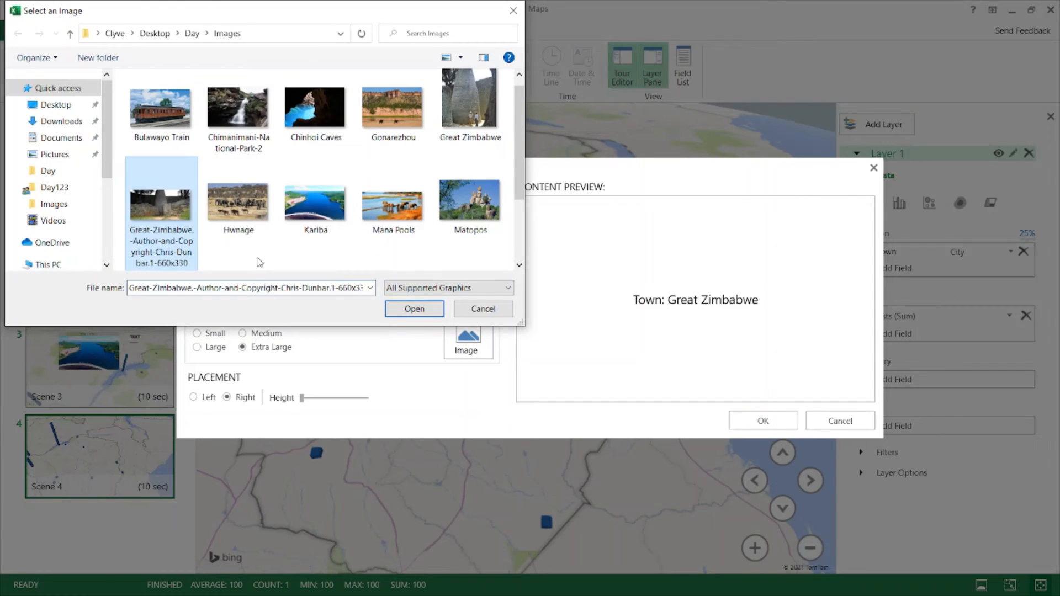
{"action": "left_click", "coordinate": [415, 309]}
{"action": "left_click", "coordinate": [763, 420]}
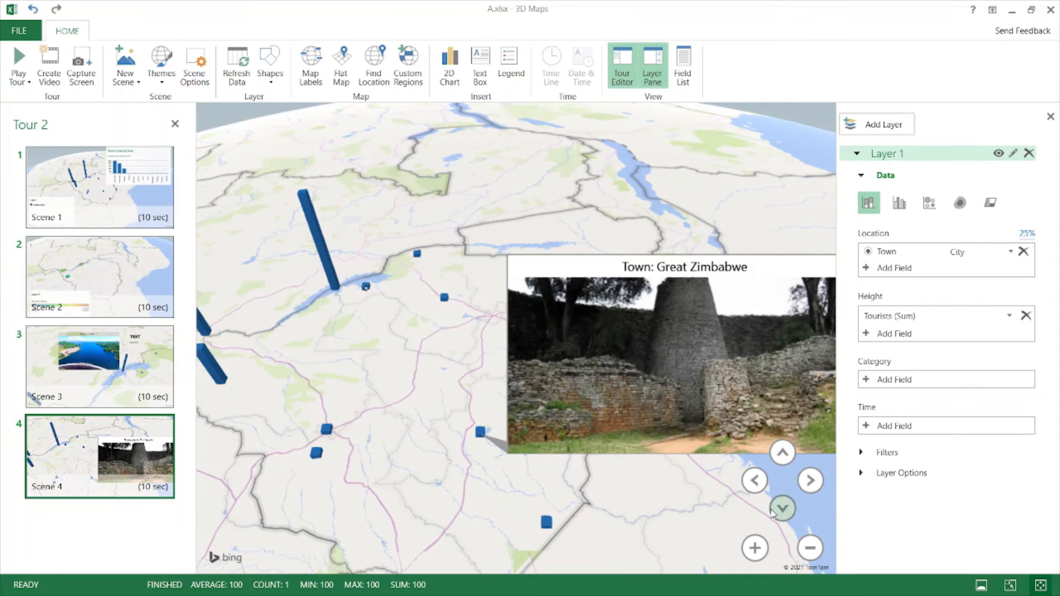
{"action": "left_click_drag", "start_coordinate": [690, 499], "coordinate": [667, 397]}
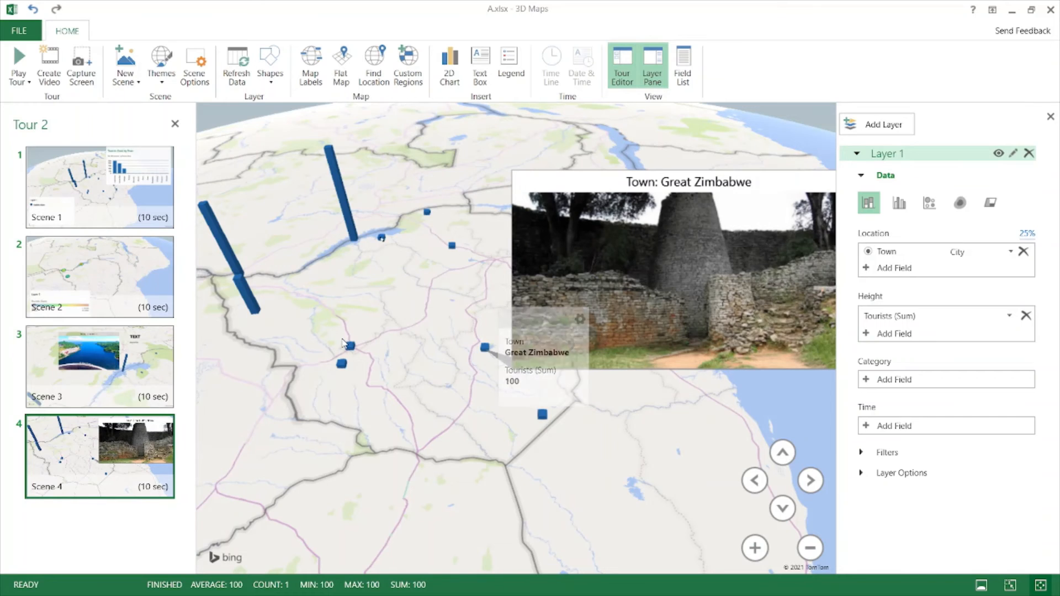
{"action": "mouse_move", "coordinate": [95, 219]}
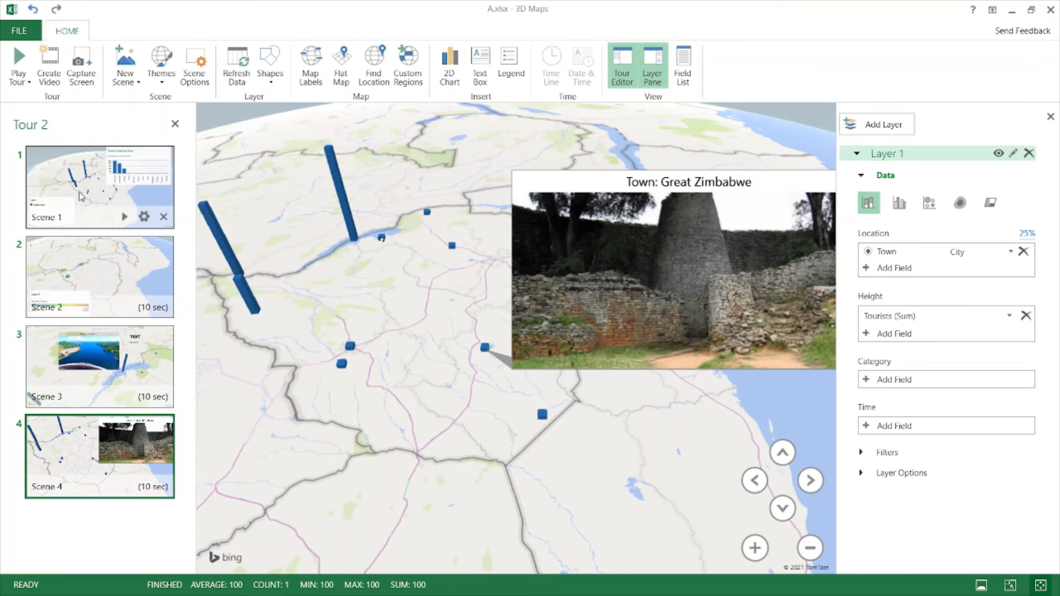
{"action": "left_click", "coordinate": [63, 165]}
{"action": "left_click", "coordinate": [19, 58]}
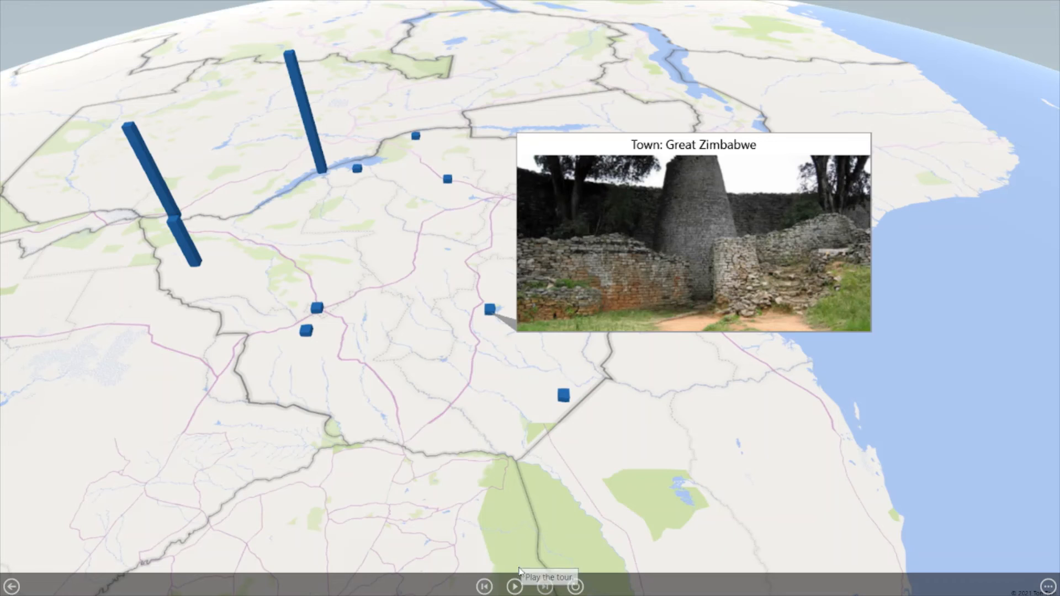
{"action": "key", "text": "Escape"}
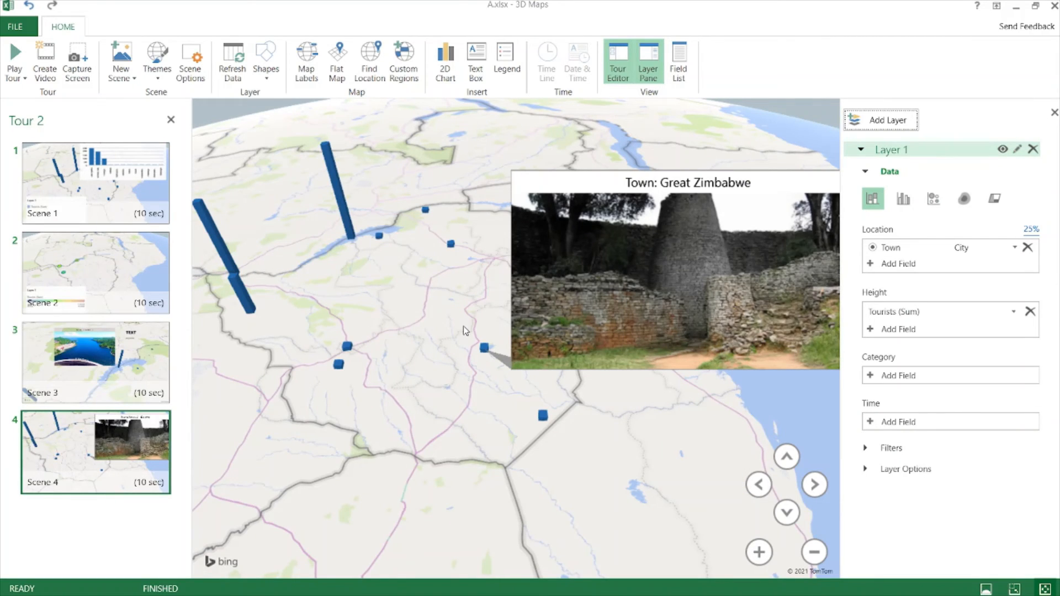
- Name the first scene Intro and the second scene Heat Map
{"action": "right_click", "coordinate": [509, 365]}
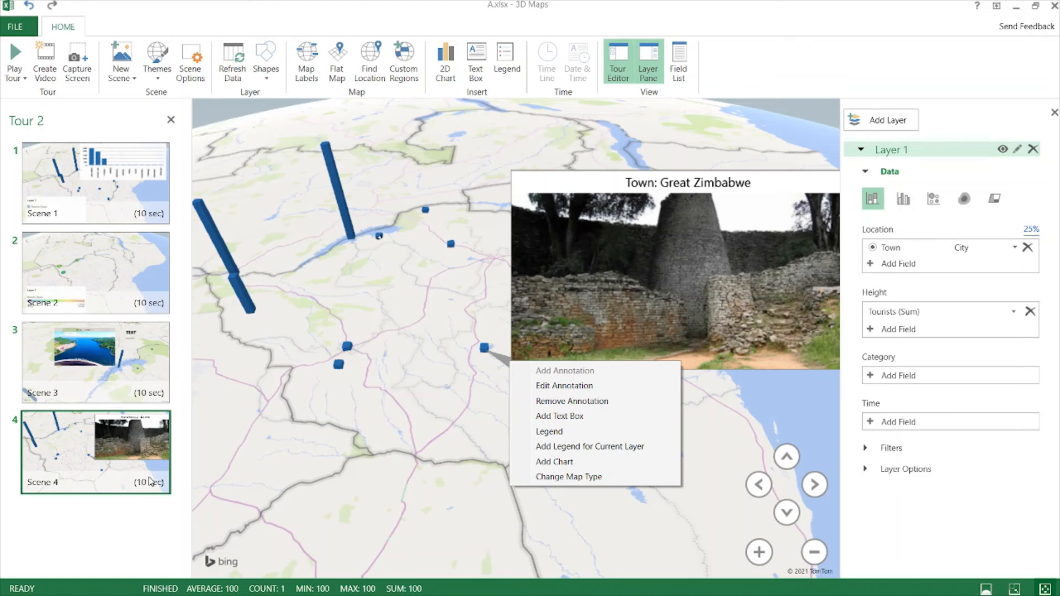
{"action": "left_click", "coordinate": [139, 220]}
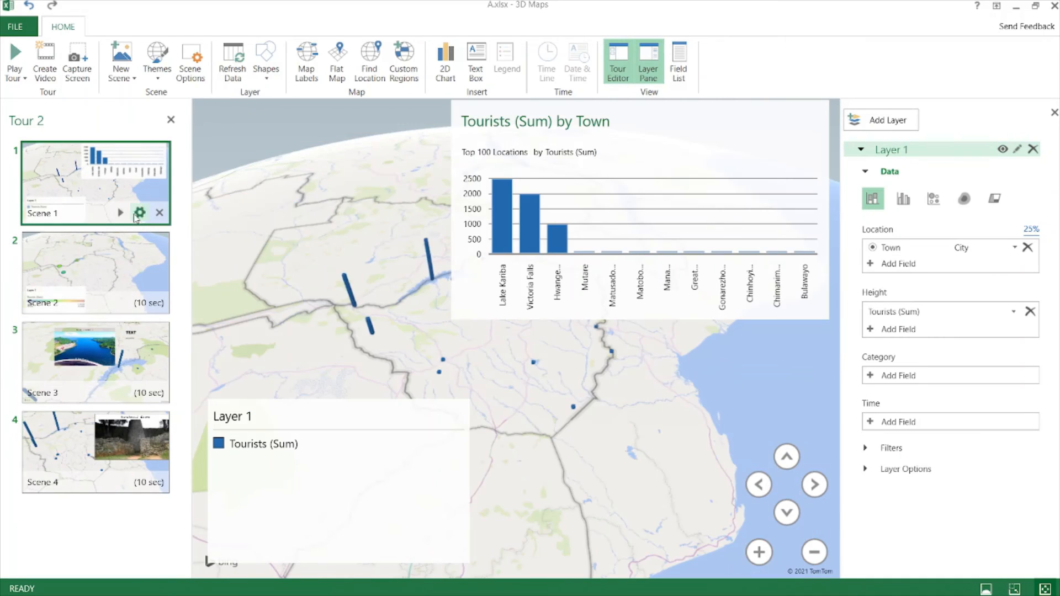
{"action": "left_click", "coordinate": [190, 64]}
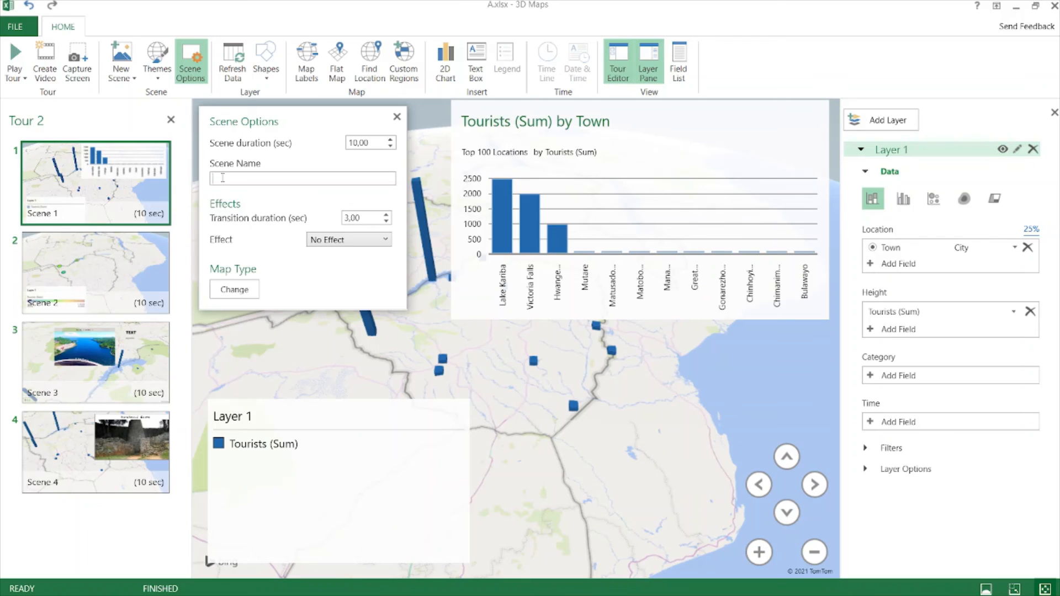
{"action": "type", "text": "Intro"}
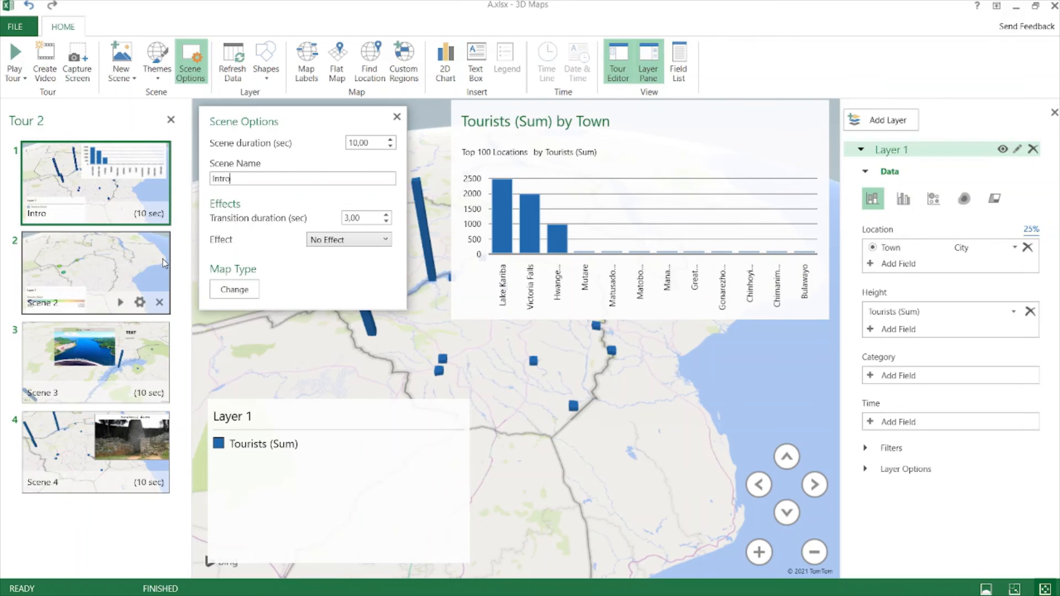
{"action": "left_click", "coordinate": [101, 309]}
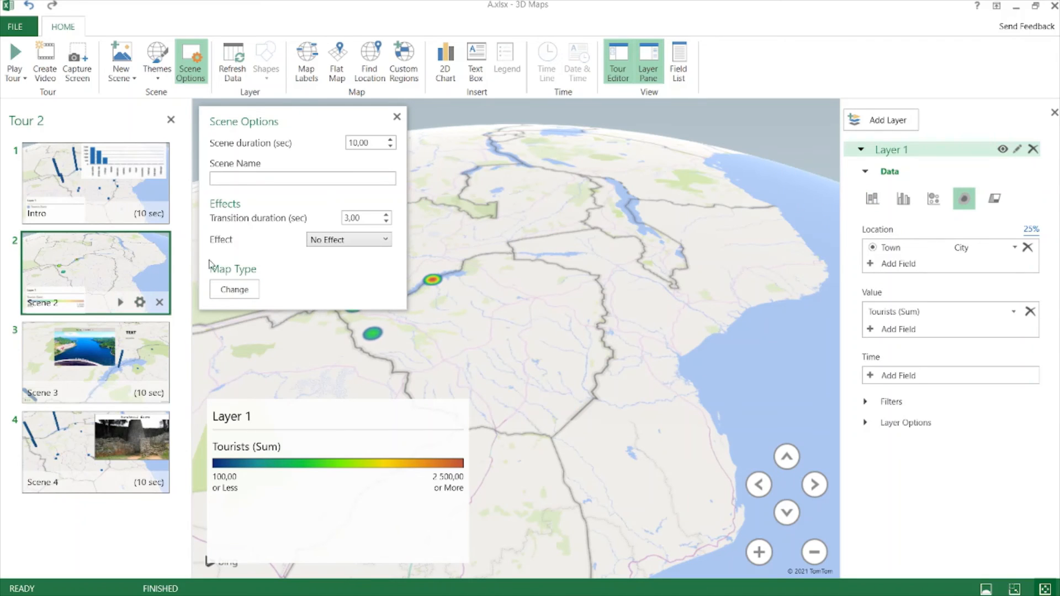
{"action": "left_click", "coordinate": [234, 180]}
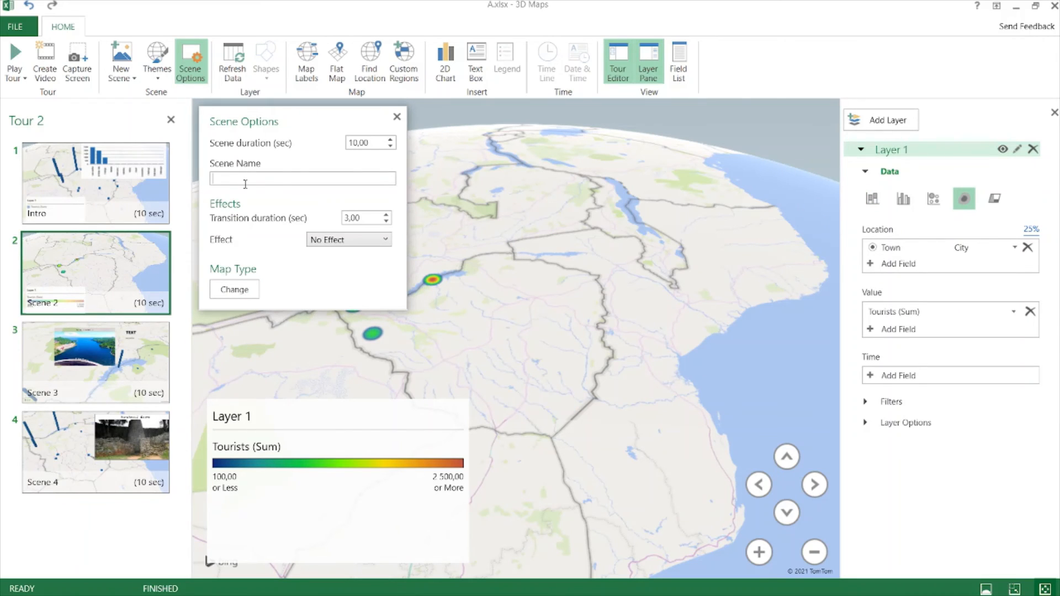
{"action": "type", "text": "H"}
{"action": "type", "text": "eat Nao"}
{"action": "key", "text": "BackSpace"}
{"action": "key", "text": "BackSpace"}
{"action": "key", "text": "BackSpace"}
{"action": "type", "text": "MN"}
{"action": "type", "text": "ap"}
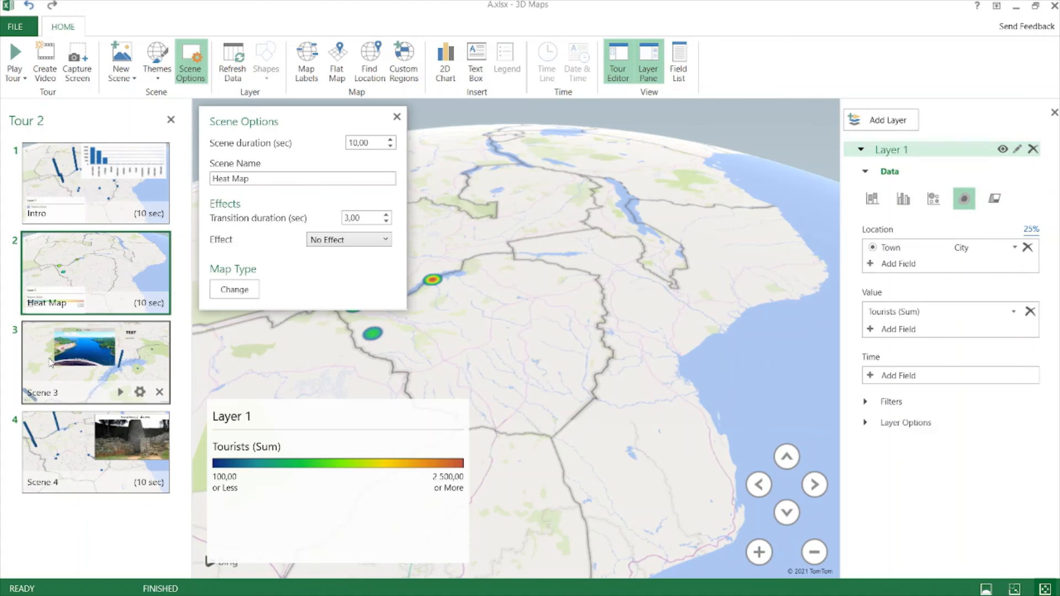
- Name the third and fourth scenes Kariba and Great Zimbabwe, then review the names
{"action": "left_click", "coordinate": [71, 359]}
{"action": "left_click", "coordinate": [273, 178]}
{"action": "type", "text": "Kariba"}
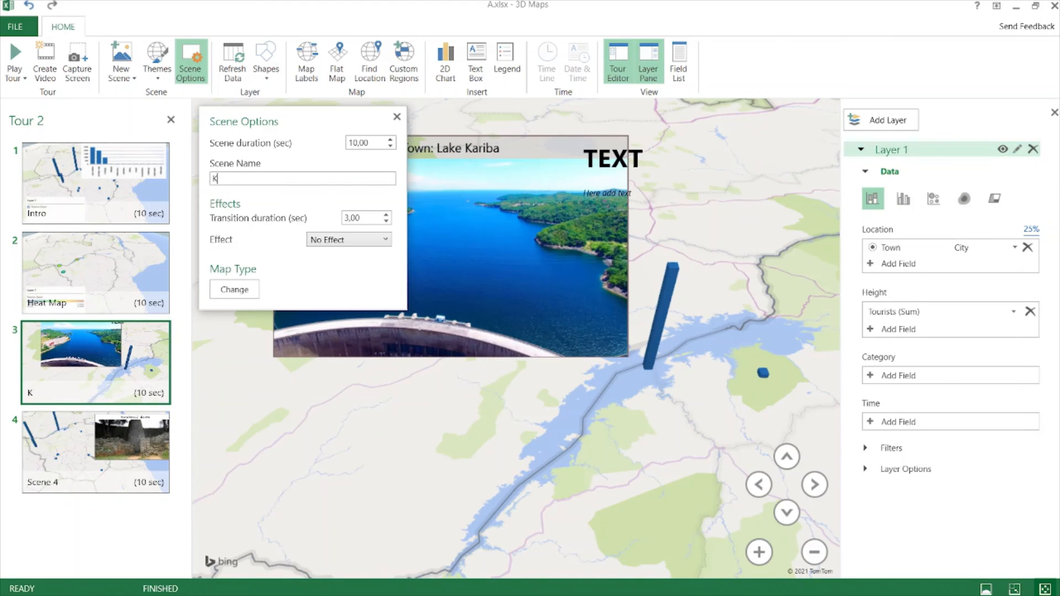
{"action": "left_click", "coordinate": [138, 478]}
{"action": "left_click", "coordinate": [275, 179]}
{"action": "type", "text": "Great Z"}
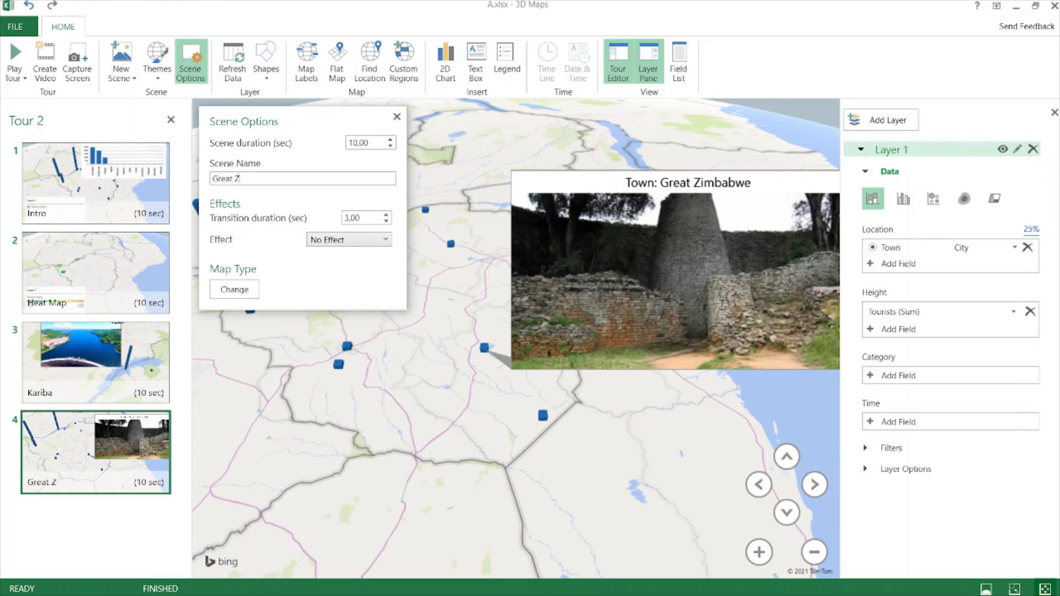
{"action": "type", "text": "imbabwe"}
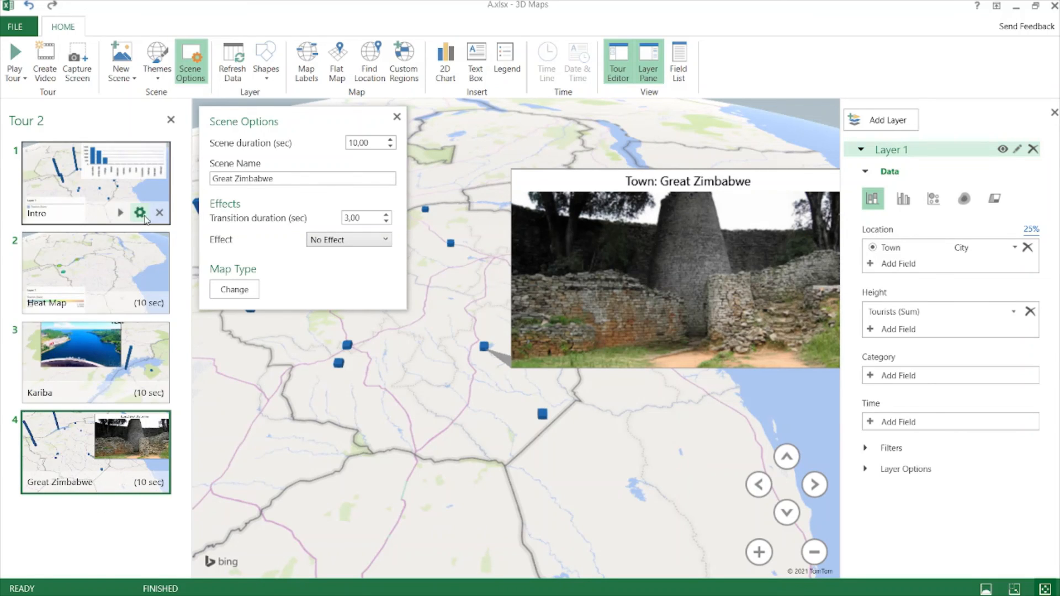
{"action": "left_click", "coordinate": [140, 213]}
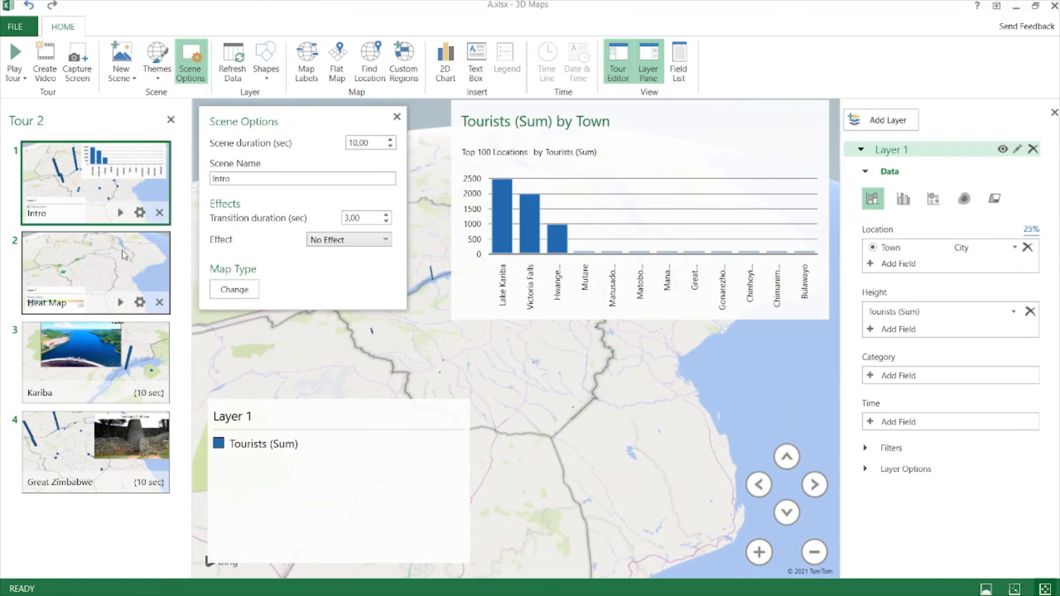
{"action": "left_click", "coordinate": [140, 305]}
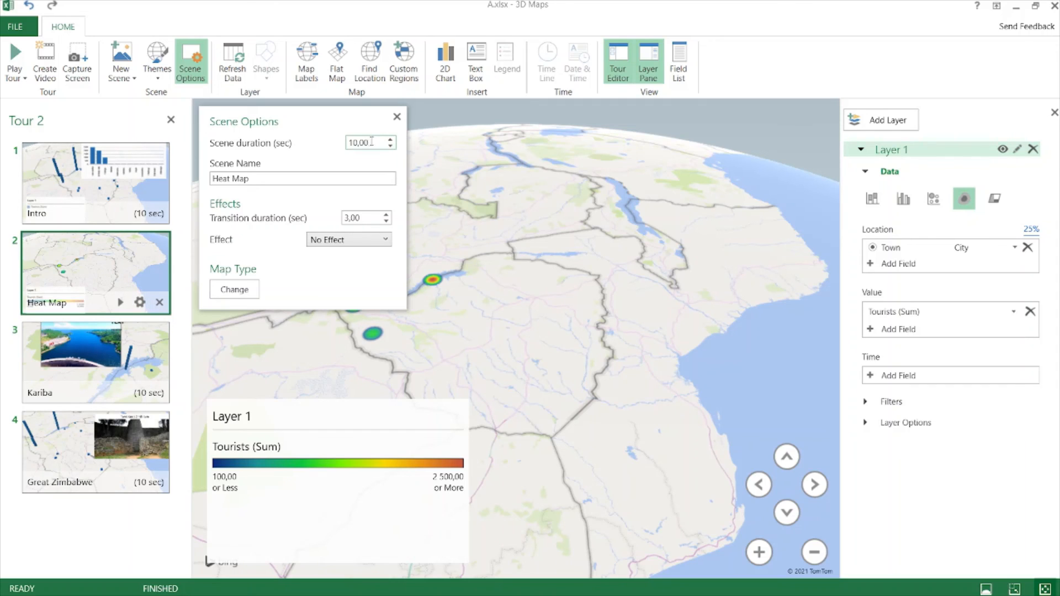
- Set Heat Map to 20 seconds and Intro to 5 seconds with a 2-second transition
{"action": "left_click_drag", "start_coordinate": [375, 142], "coordinate": [308, 131]}
{"action": "type", "text": "2"}
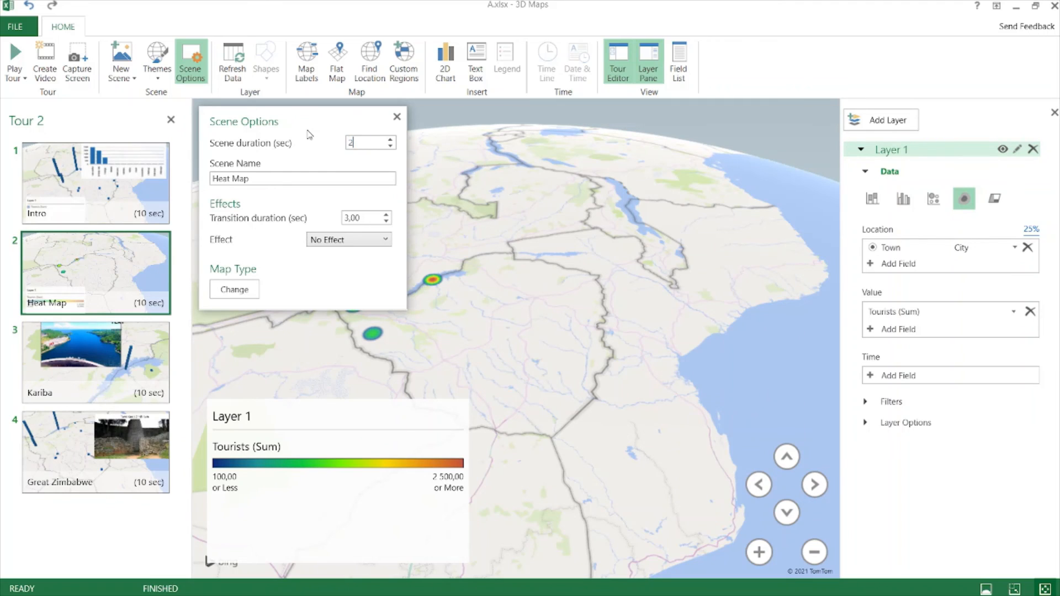
{"action": "type", "text": "0"}
{"action": "key", "text": "Return"}
{"action": "left_click", "coordinate": [139, 213]}
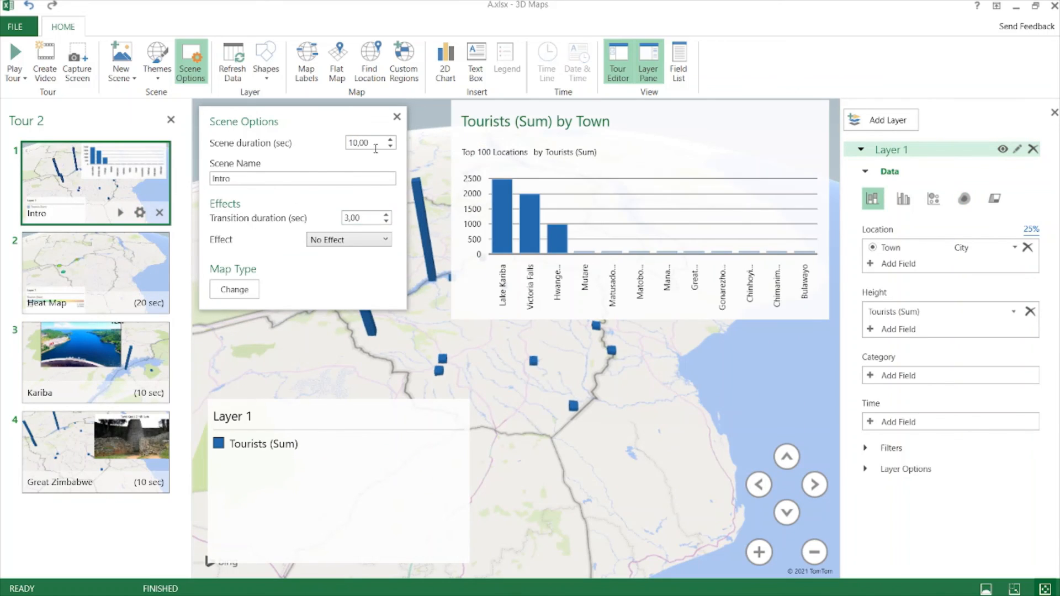
{"action": "left_click_drag", "start_coordinate": [378, 143], "coordinate": [338, 138]}
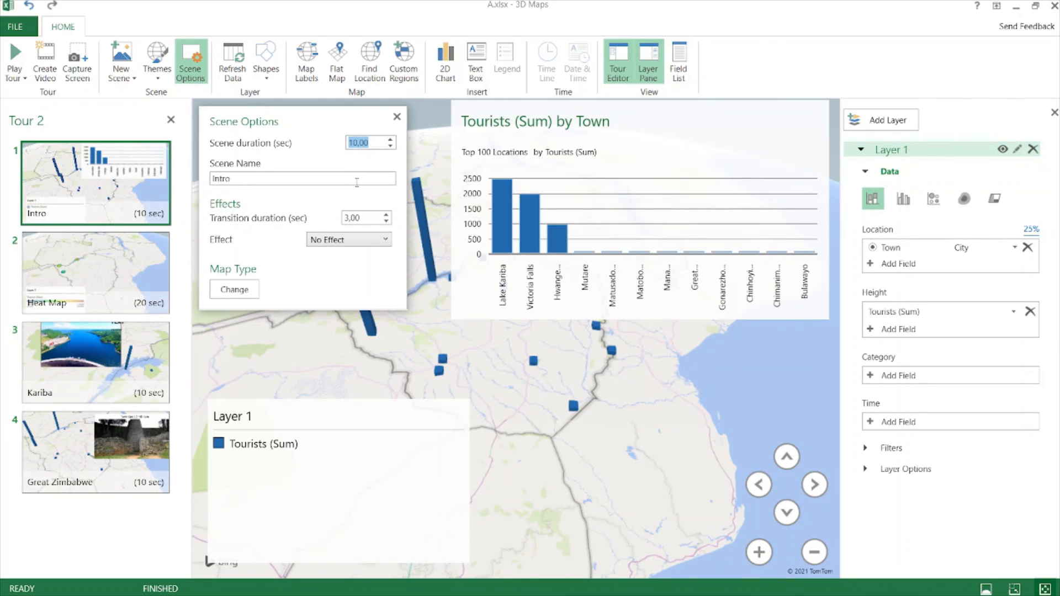
{"action": "type", "text": "3"}
{"action": "key", "text": "Tab"}
{"action": "left_click_drag", "start_coordinate": [366, 143], "coordinate": [333, 147]}
{"action": "type", "text": "5"}
{"action": "key", "text": "Tab"}
{"action": "left_click_drag", "start_coordinate": [372, 221], "coordinate": [315, 221]}
{"action": "type", "text": "2"}
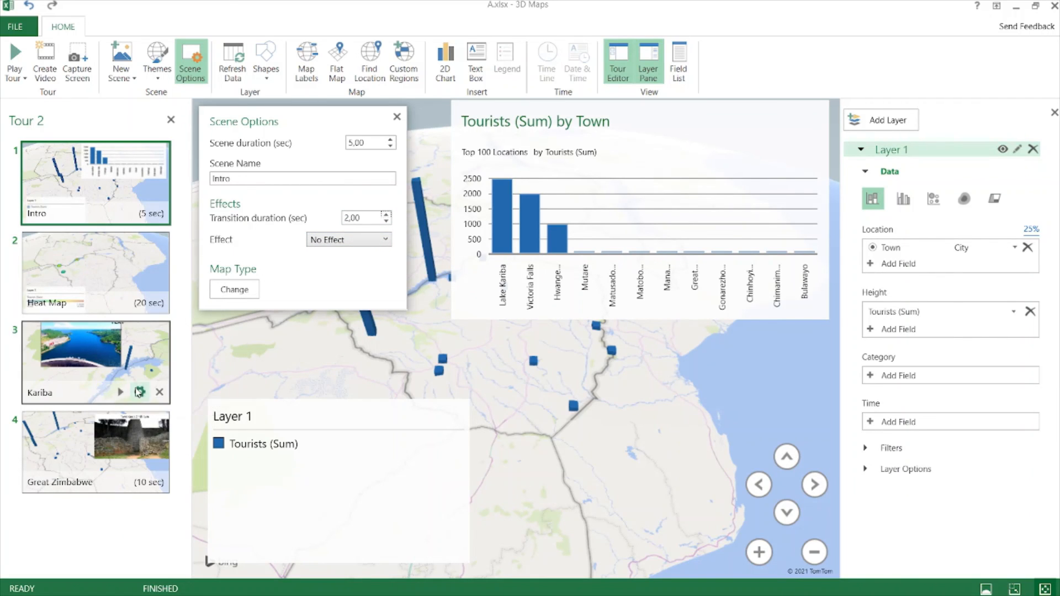
- Set Kariba and Great Zimbabwe to 5 seconds, each with a 2-second transition
{"action": "left_click", "coordinate": [141, 394]}
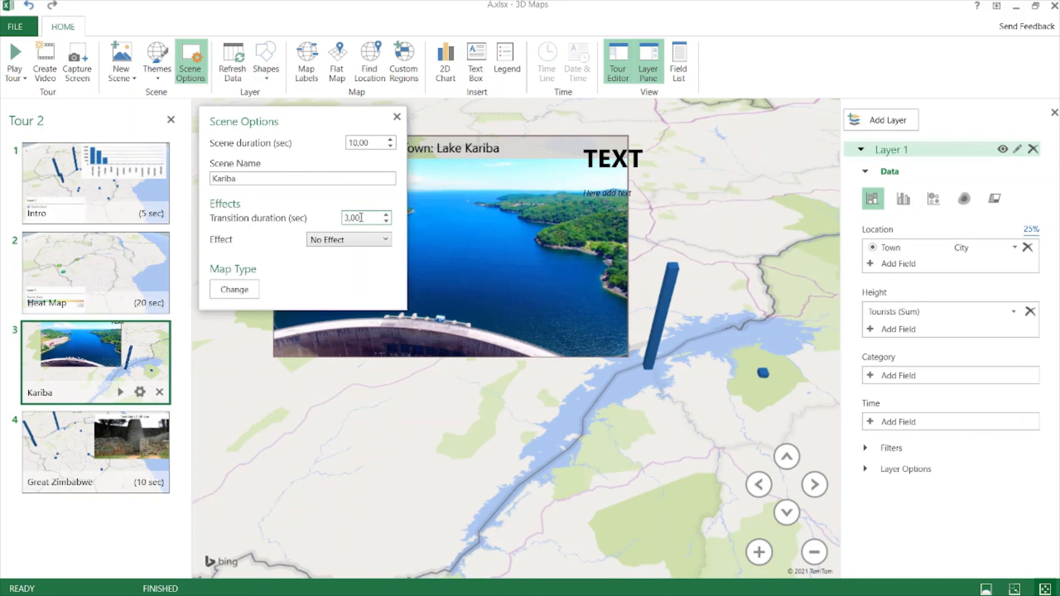
{"action": "left_click_drag", "start_coordinate": [370, 218], "coordinate": [329, 212]}
{"action": "type", "text": "2"}
{"action": "left_click_drag", "start_coordinate": [371, 143], "coordinate": [333, 149]}
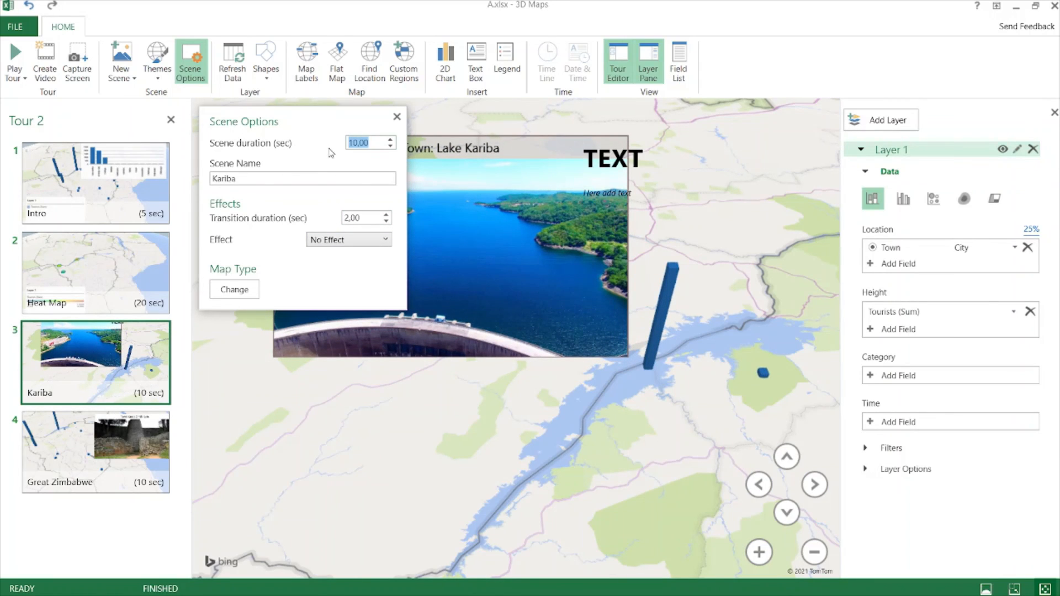
{"action": "type", "text": "5"}
{"action": "key", "text": "Return"}
{"action": "left_click", "coordinate": [140, 476]}
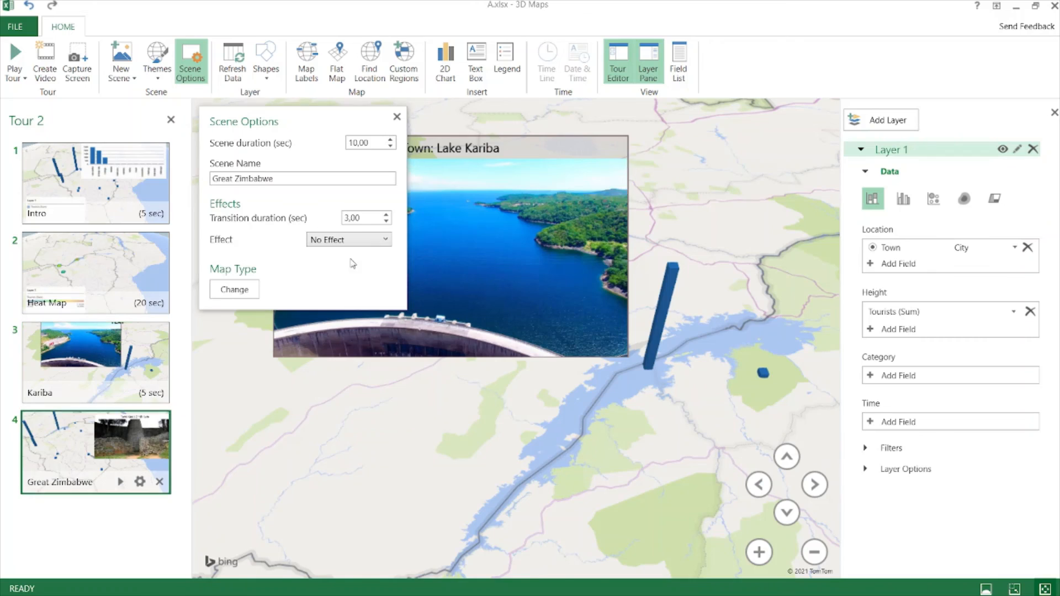
{"action": "left_click_drag", "start_coordinate": [371, 142], "coordinate": [330, 146]}
{"action": "type", "text": "5"}
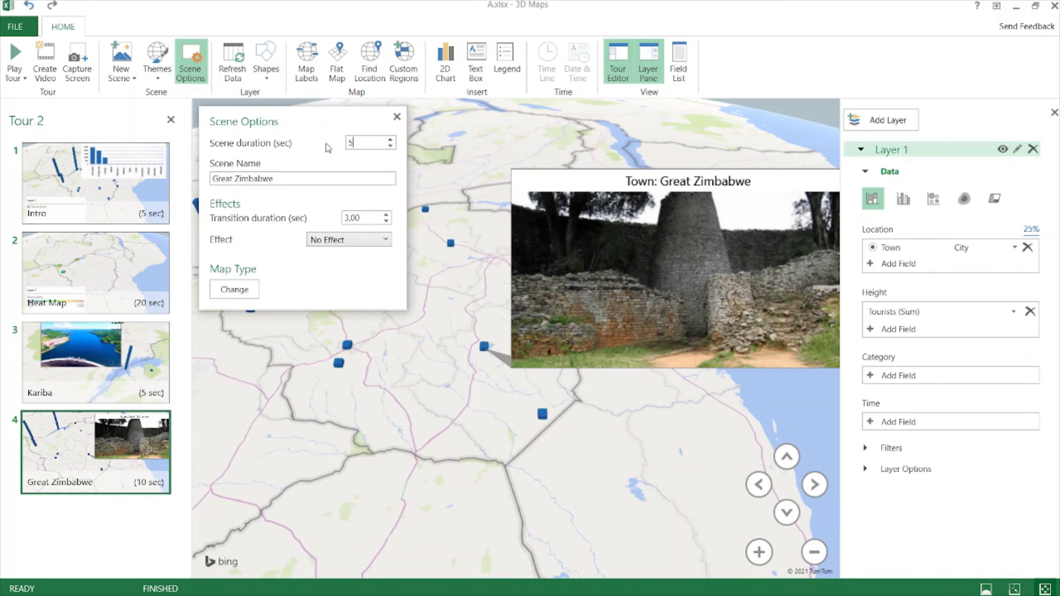
{"action": "left_click_drag", "start_coordinate": [371, 218], "coordinate": [326, 221]}
{"action": "type", "text": "2"}
{"action": "key", "text": "Return"}
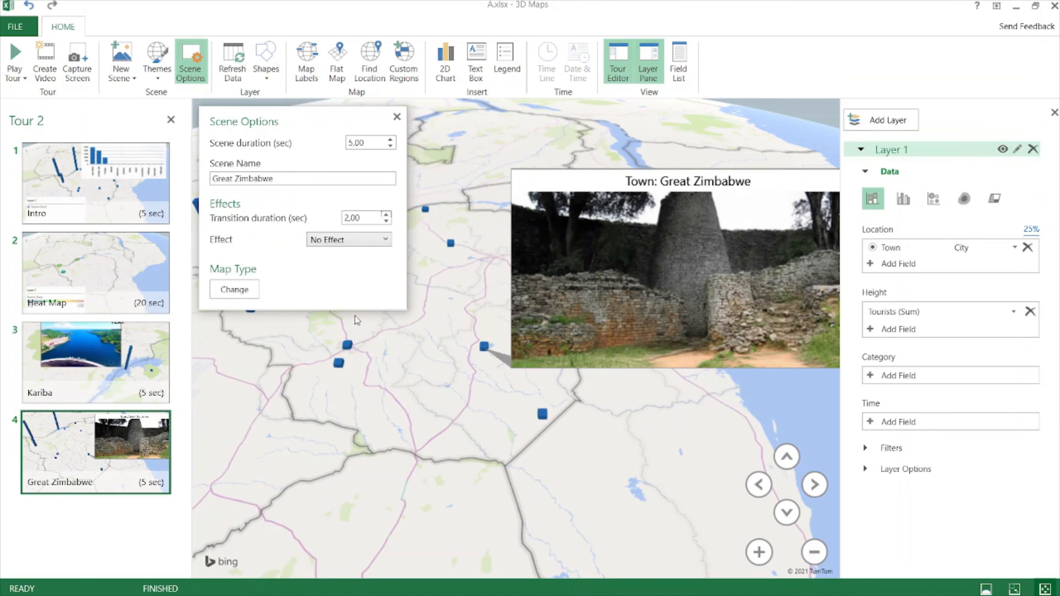